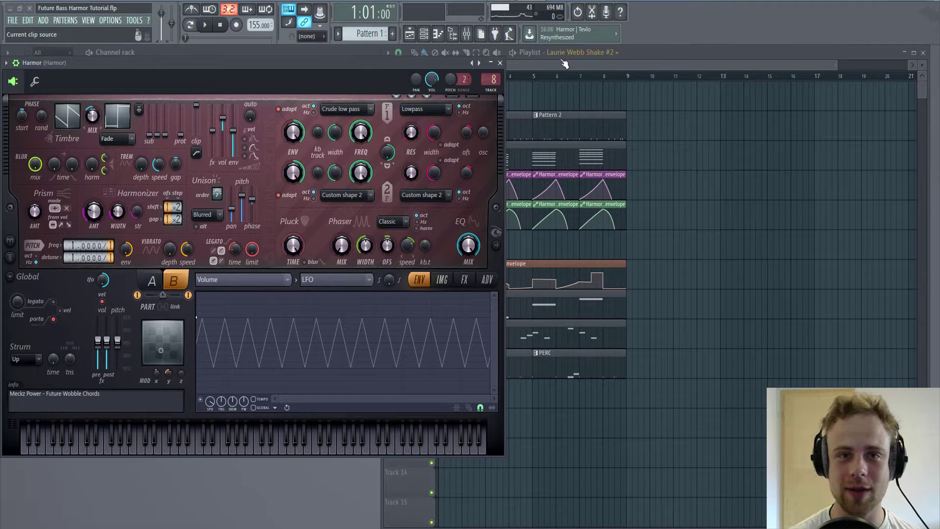
- Play the finished wobble chord song from the playlist, then bring up Harmor's part A settings
left_click(474, 53)
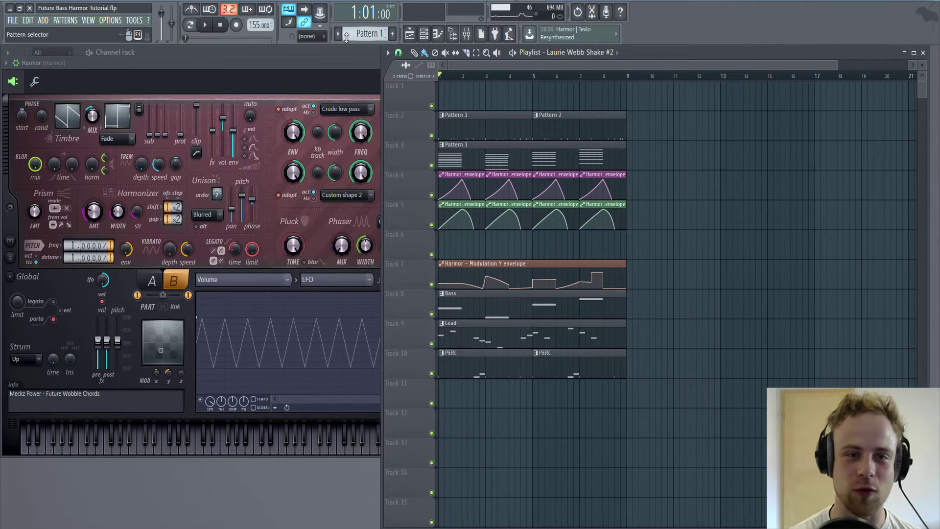
left_click(205, 28)
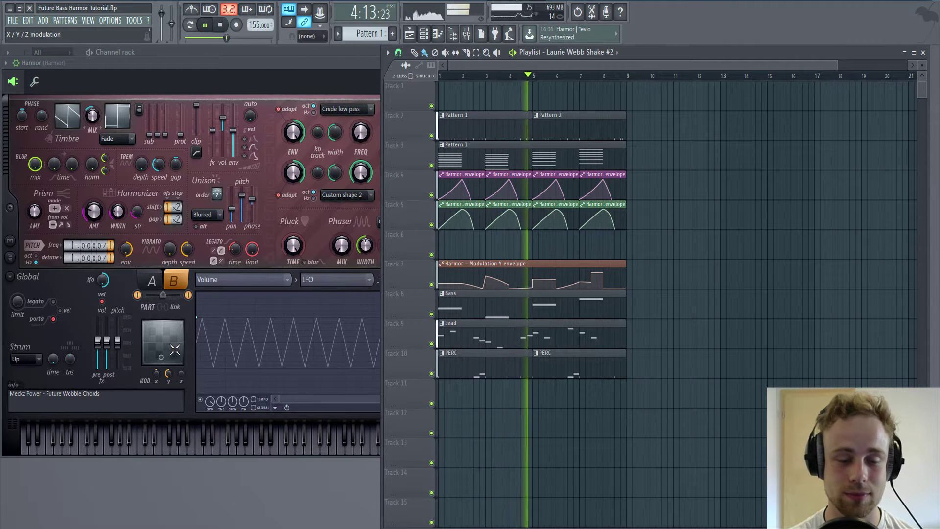
left_click(162, 279)
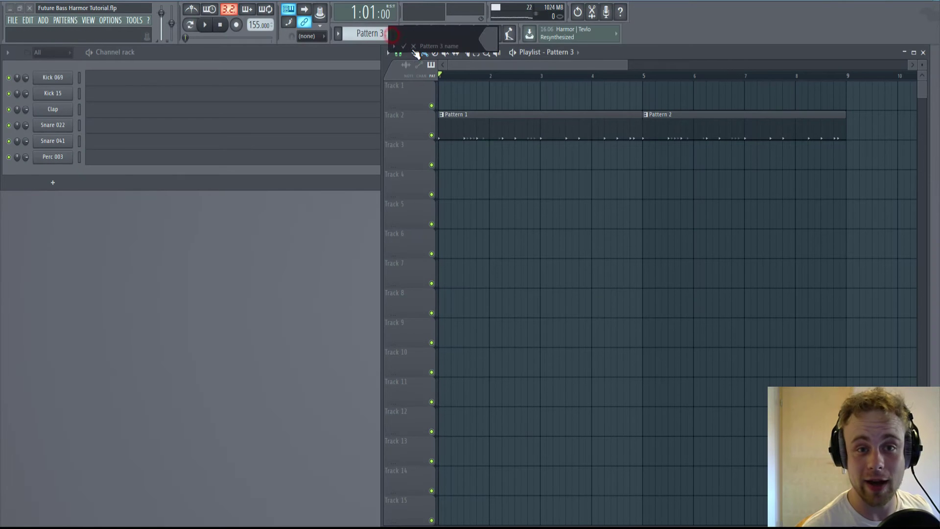
- Place a Pattern 3 clip at the start of Track 3 and add a Harmor instrument channel
left_click(451, 158)
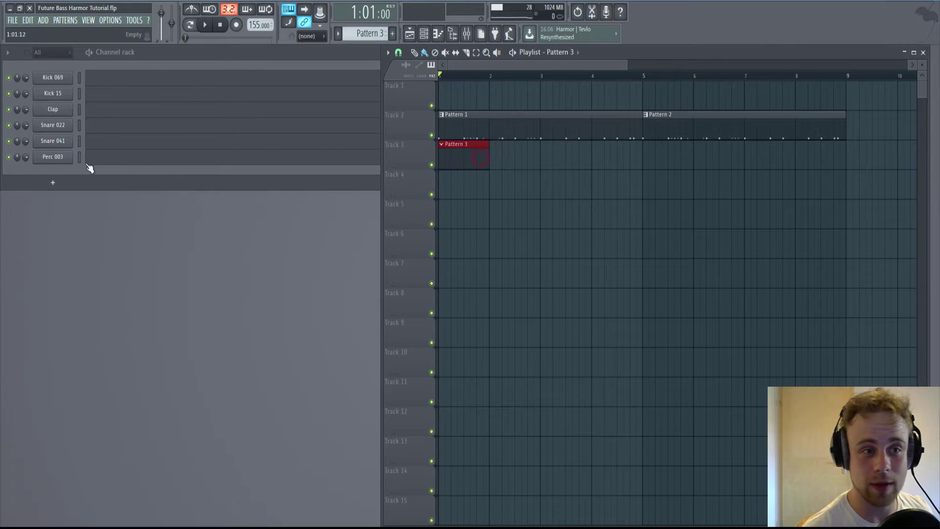
left_click(43, 20)
mouse_move(54, 31)
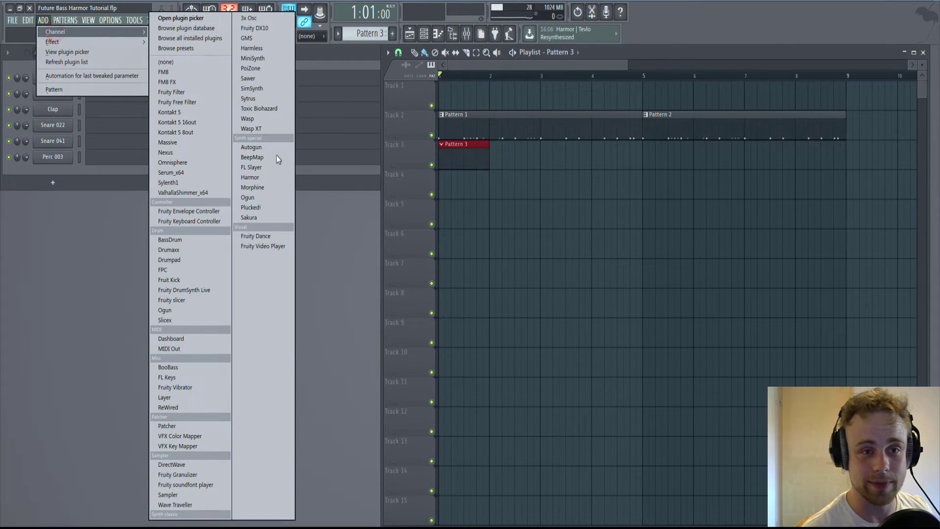
left_click(252, 178)
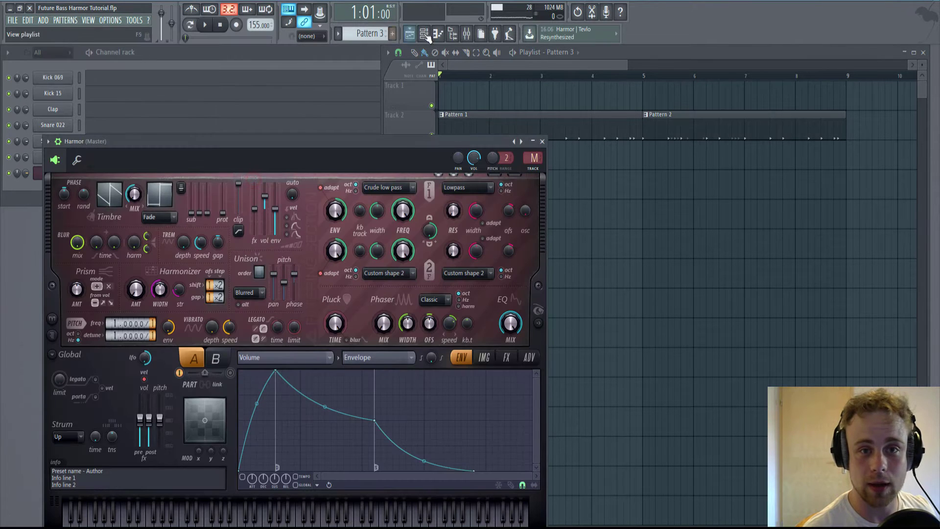
- Route the Harmor channel to mixer track 8, then return to the channel rack and playlist
left_click(471, 34)
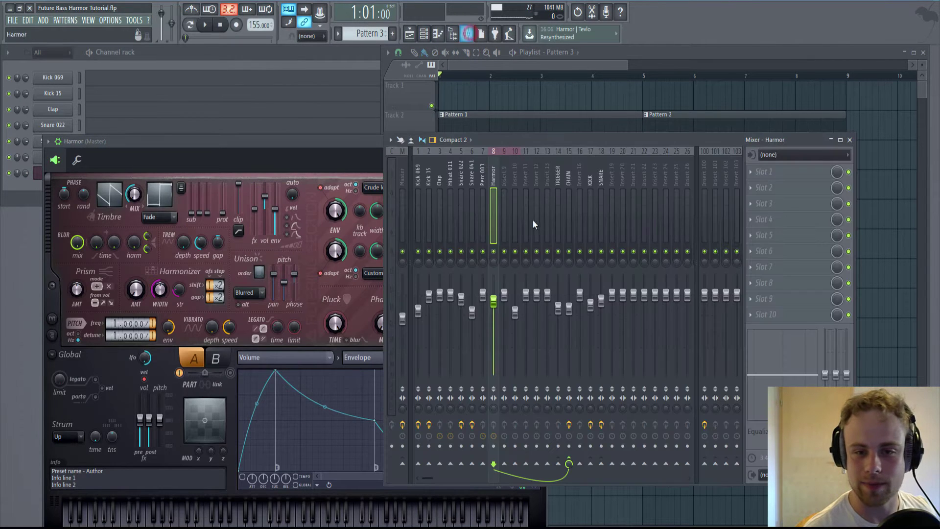
right_click(494, 179)
left_click(616, 210)
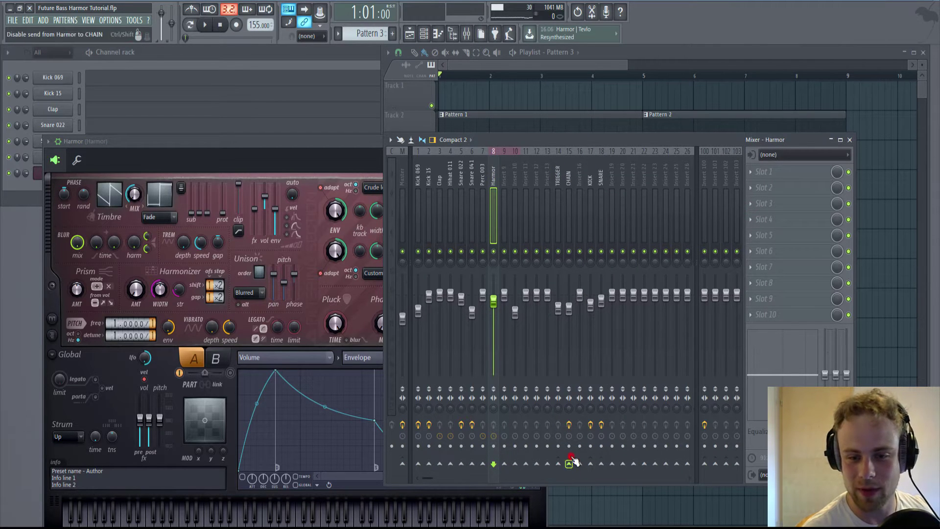
left_click(242, 145)
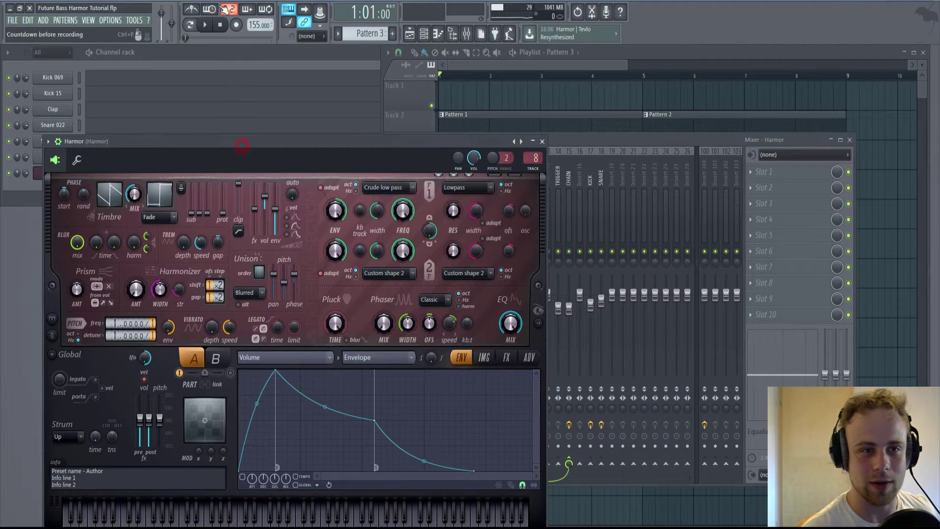
left_click(198, 64)
left_click(647, 56)
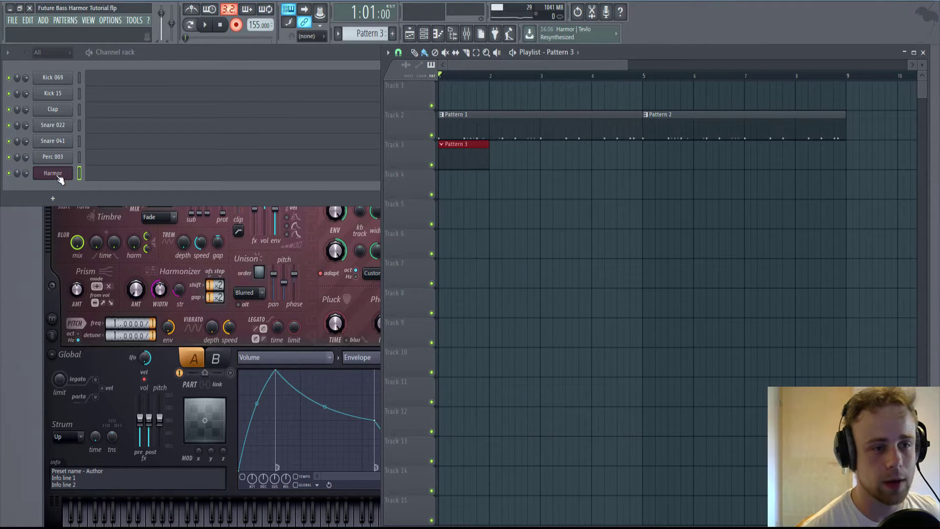
- Record the four Harmor chords into Pattern 3 during playback, stopping with Space
left_click(209, 25)
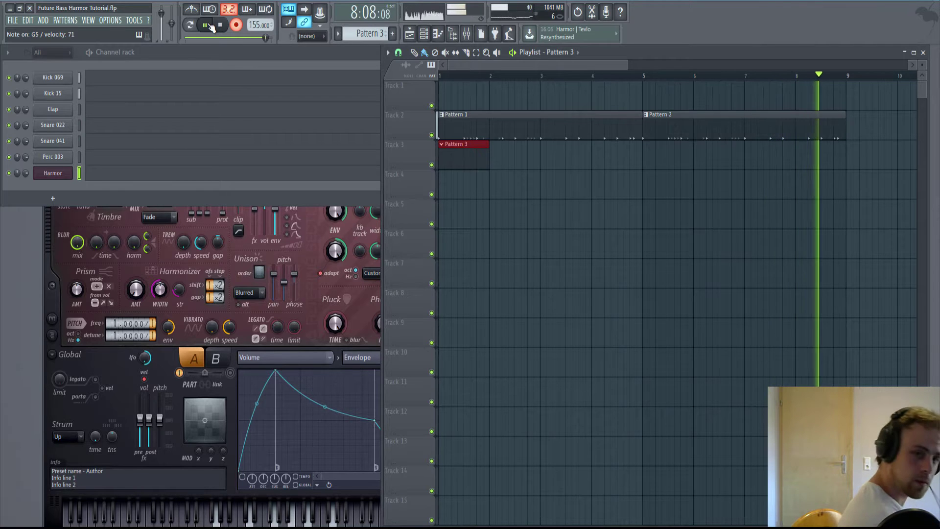
key("space")
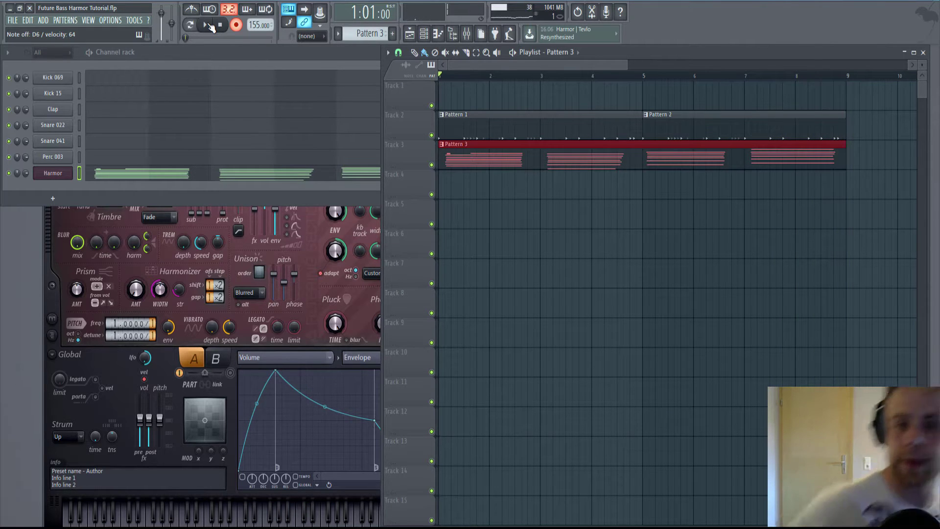
- Open Pattern 3 in the piano roll, delete stray notes, and move all chords to bar 1, shortened
double_click(471, 161)
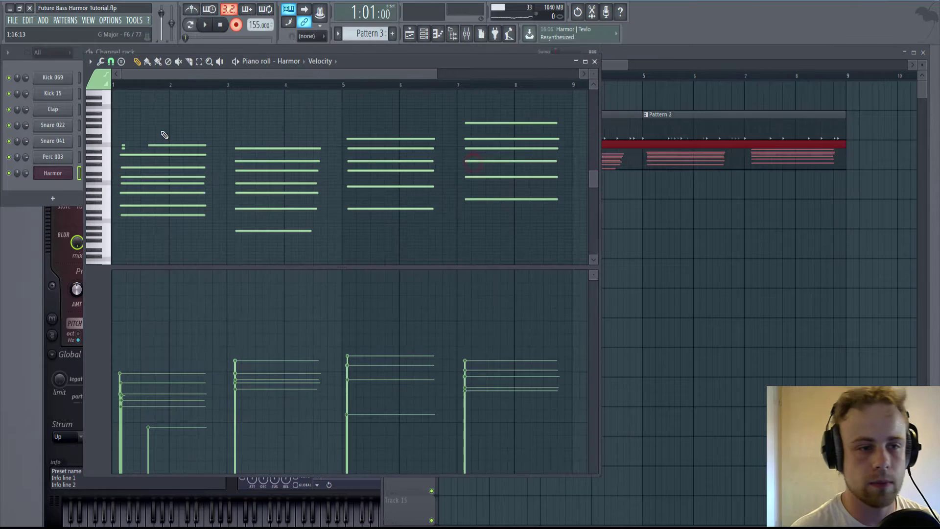
right_click(131, 139)
left_click_drag(161, 145, 131, 143)
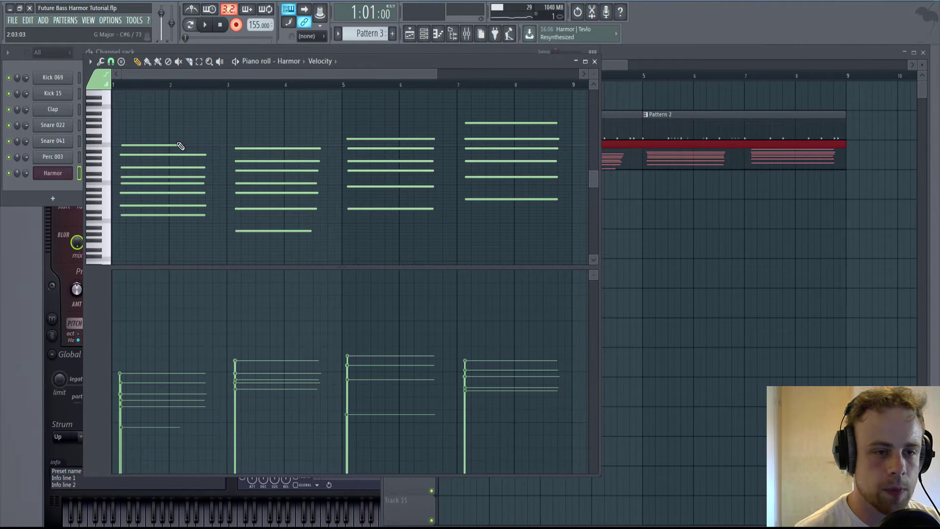
key("ctrl+a")
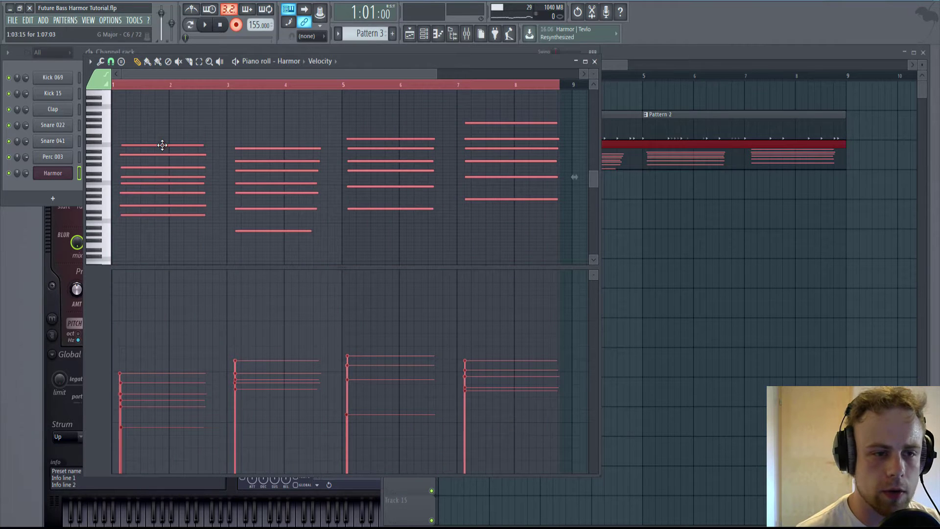
mouse_move(162, 145)
left_mouse_down()
mouse_move(149, 143)
mouse_move(190, 146)
mouse_move(162, 141)
left_mouse_up()
left_click(270, 98)
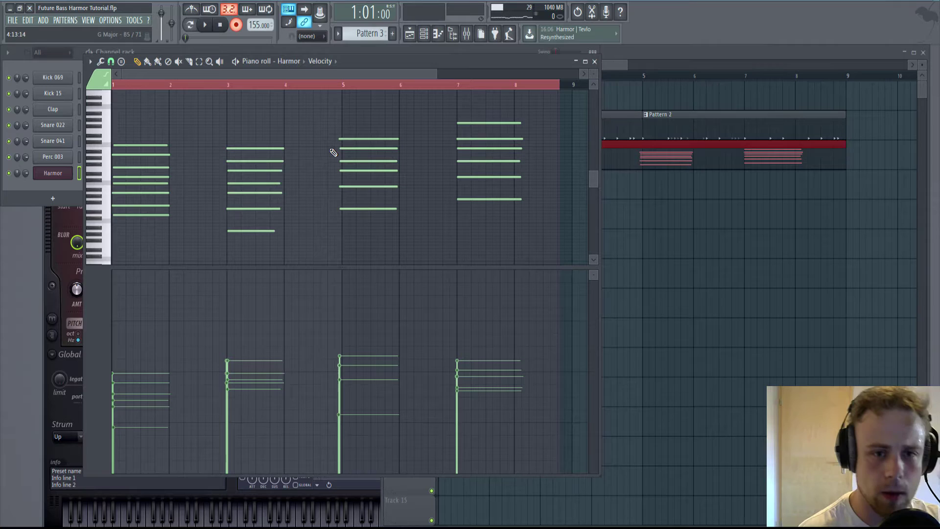
- Delete the stray notes accidentally added around the third chord
left_click_drag(345, 127, 352, 148)
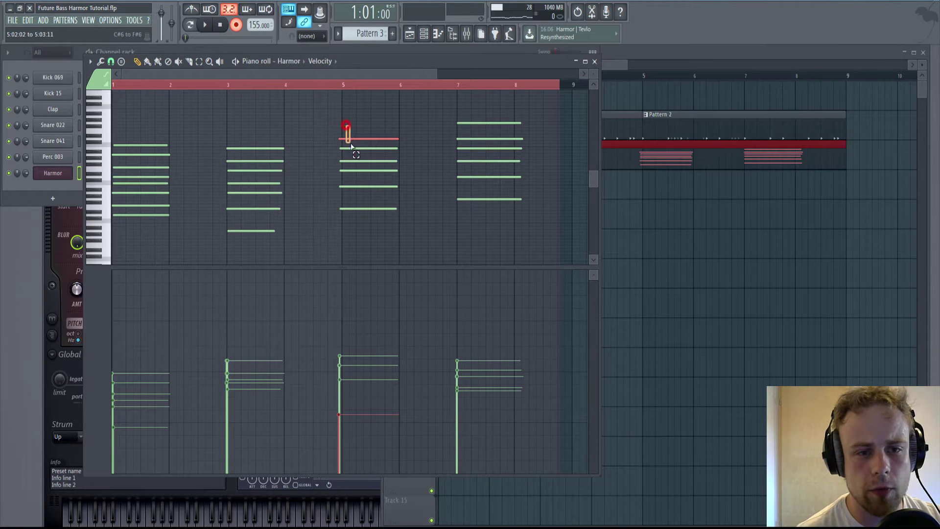
left_click(327, 107)
right_click(337, 104)
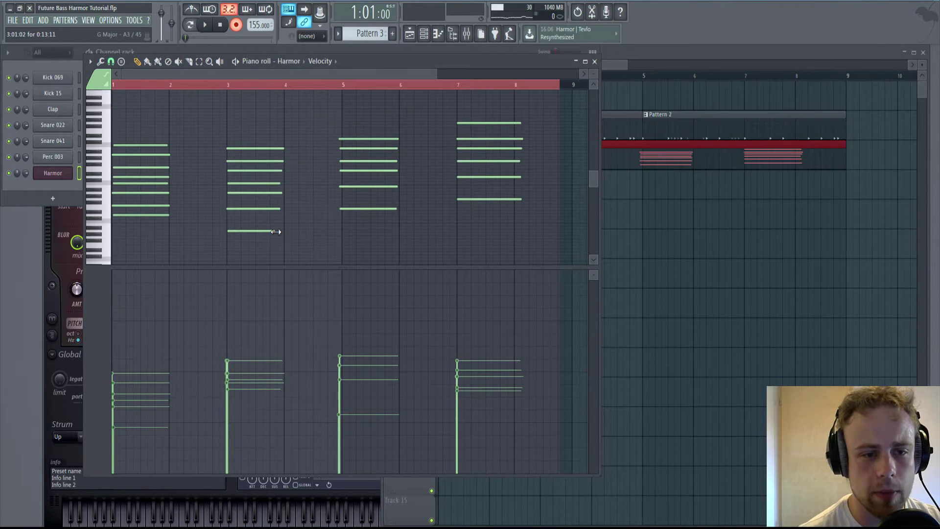
left_click(305, 233)
right_click(307, 233)
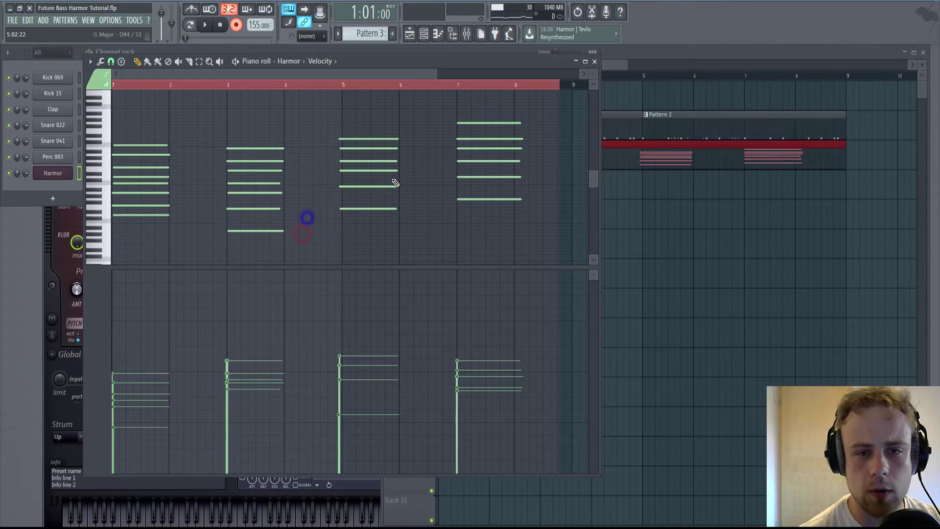
key("ctrl+a")
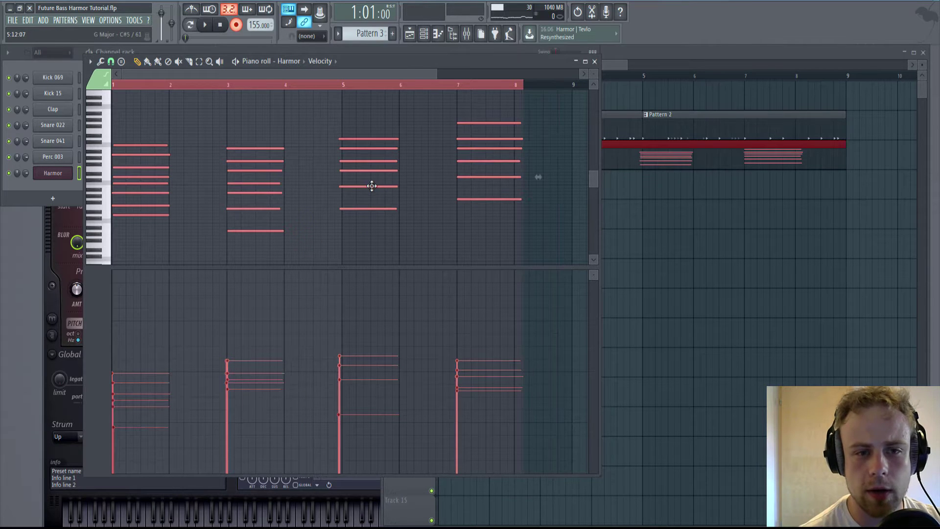
left_click(365, 121)
left_click_drag(362, 121, 353, 210)
right_click(382, 124)
left_click(353, 206)
right_click(359, 205)
- Reposition the third chord slightly, then select all the notes
left_click_drag(364, 127, 362, 208)
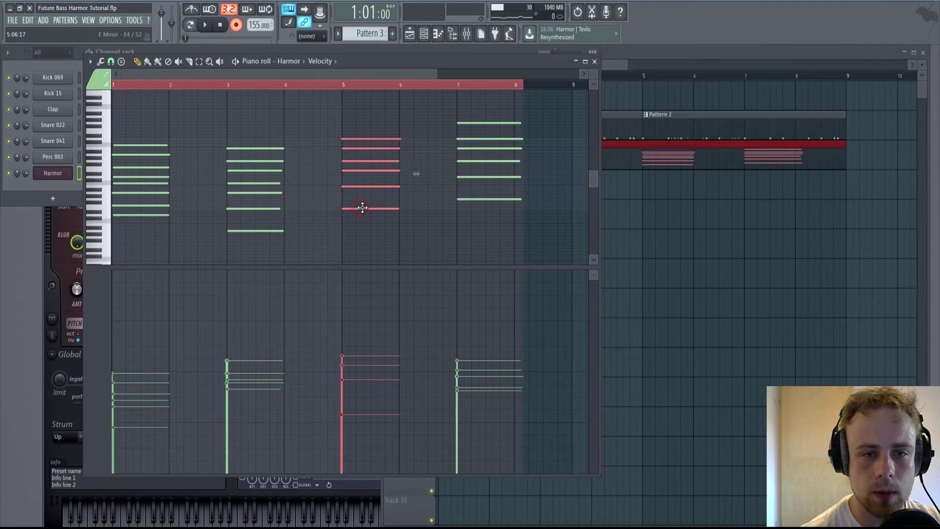
left_click(375, 229)
left_click_drag(390, 127, 359, 234)
left_click(411, 218)
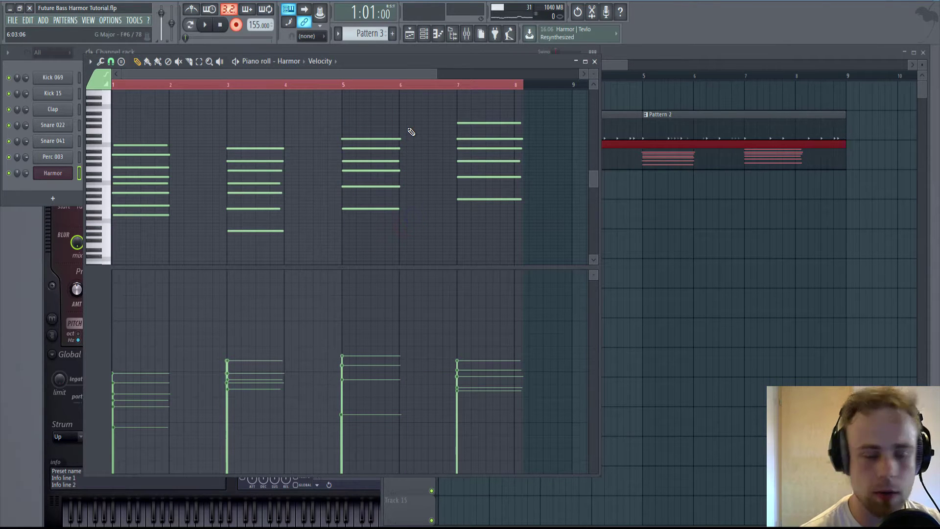
left_click_drag(421, 131, 302, 229)
left_click(347, 229)
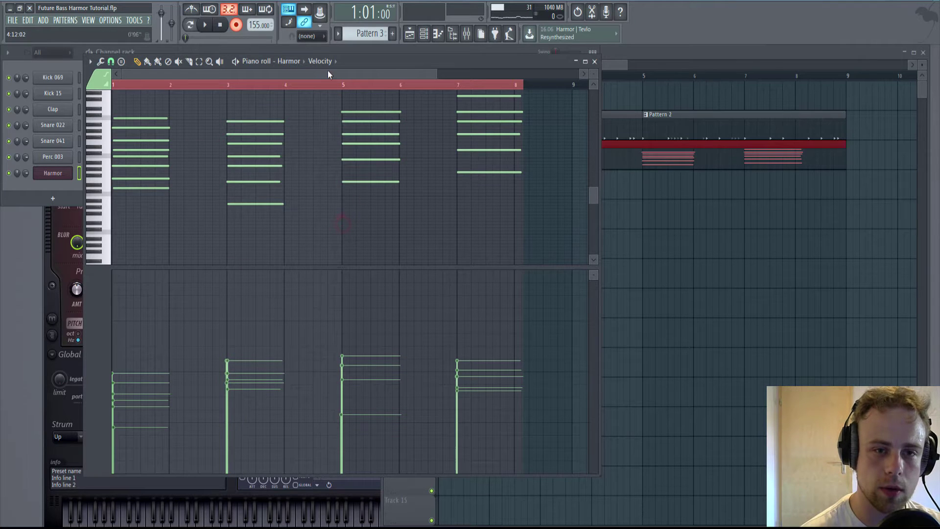
scroll(331, 116, "up", 1)
key("ctrl+a")
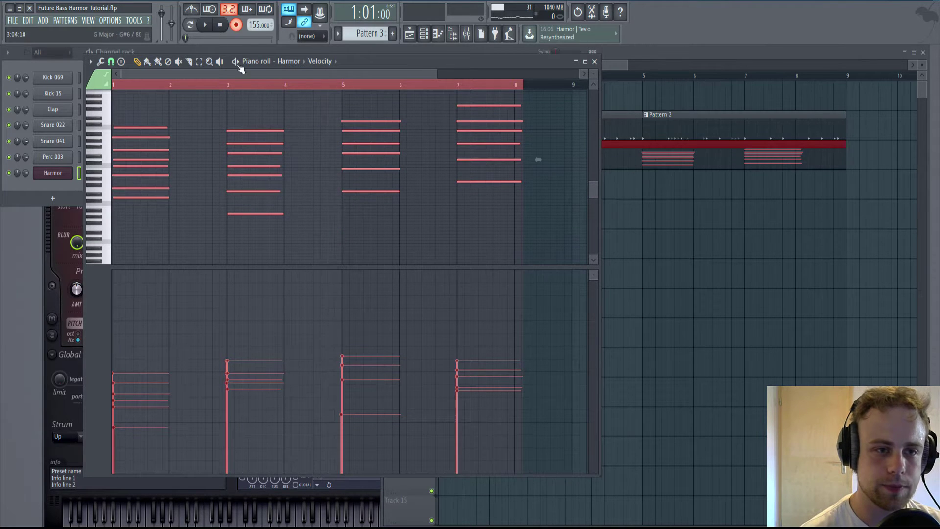
- Quick-quantize all the chord notes to the beat grid and deselect them
left_click(90, 61)
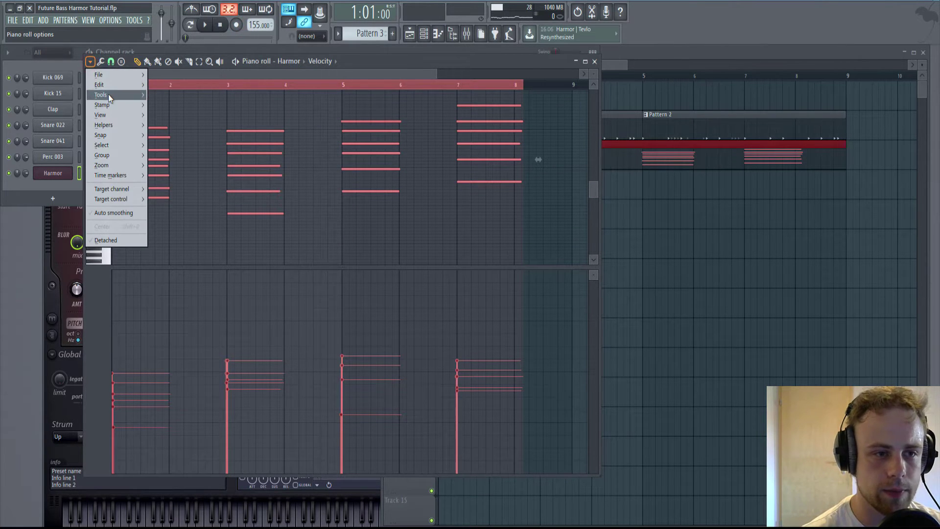
mouse_move(109, 95)
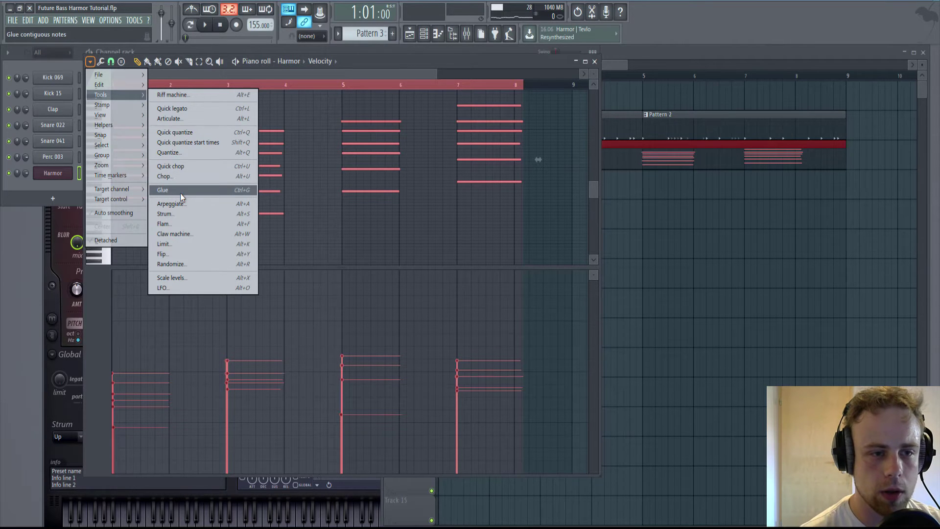
left_click(177, 153)
left_click(568, 331)
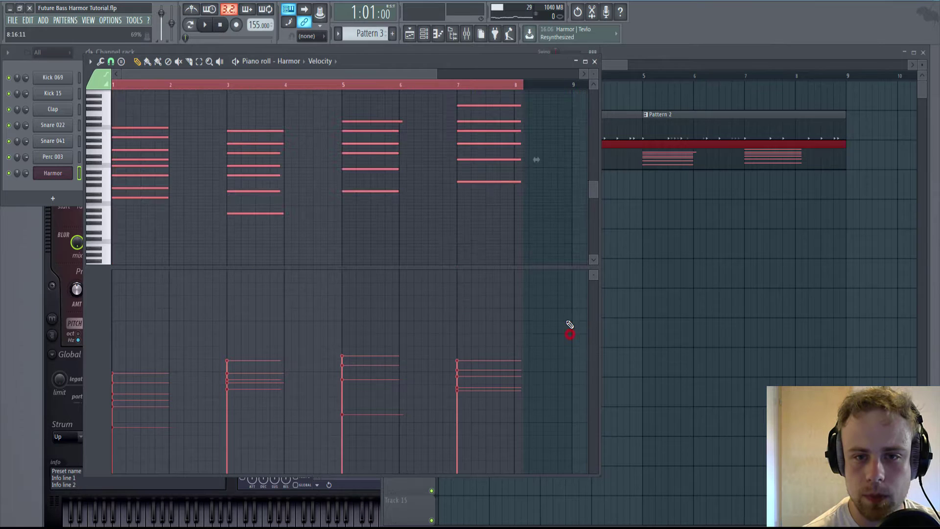
left_click(440, 75)
left_click_drag(451, 73, 295, 78)
left_click(313, 85, "ctrl")
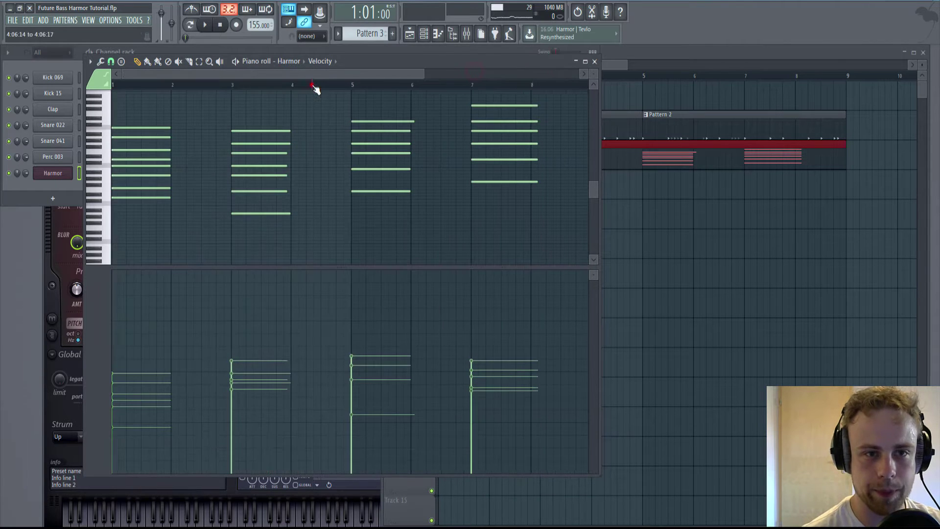
- Sharpen Harmor's volume envelope drop after sustain, lower unison panning and raise unison pitch spread
left_click(595, 61)
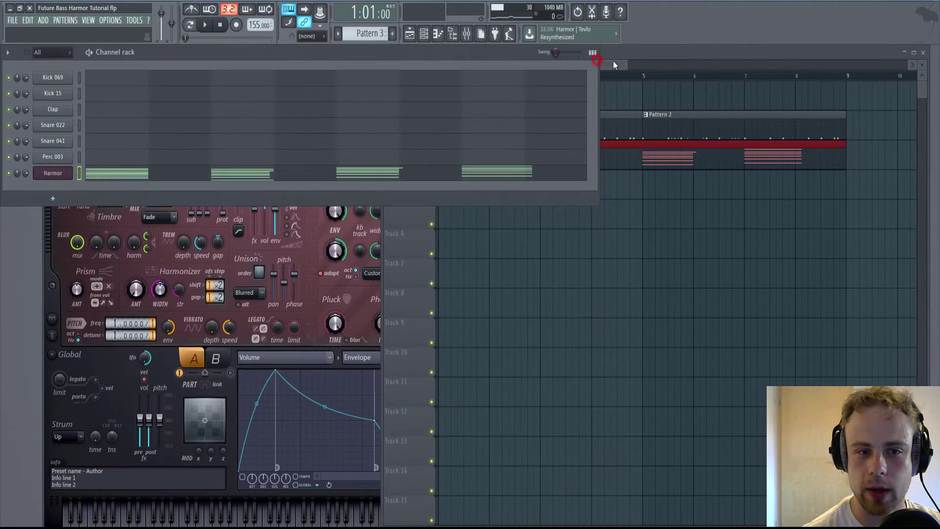
left_click(172, 447)
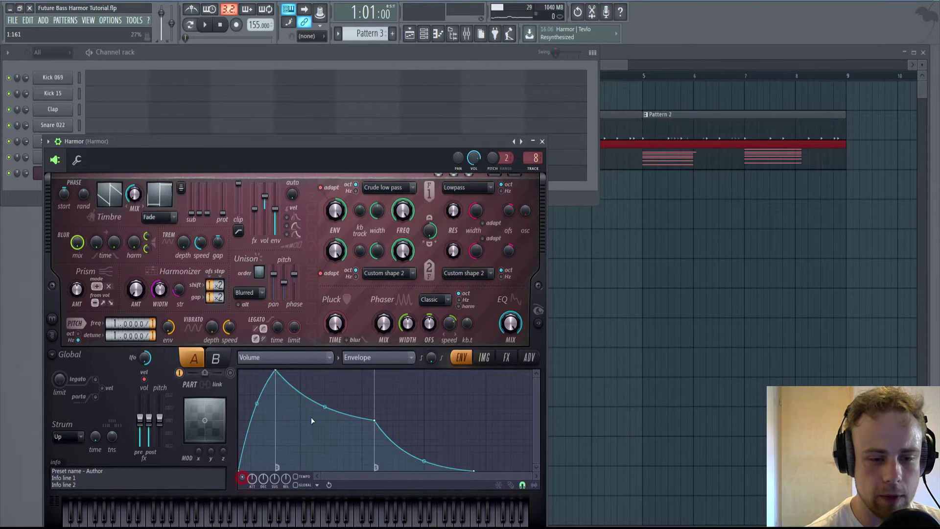
left_click_drag(423, 460, 405, 391)
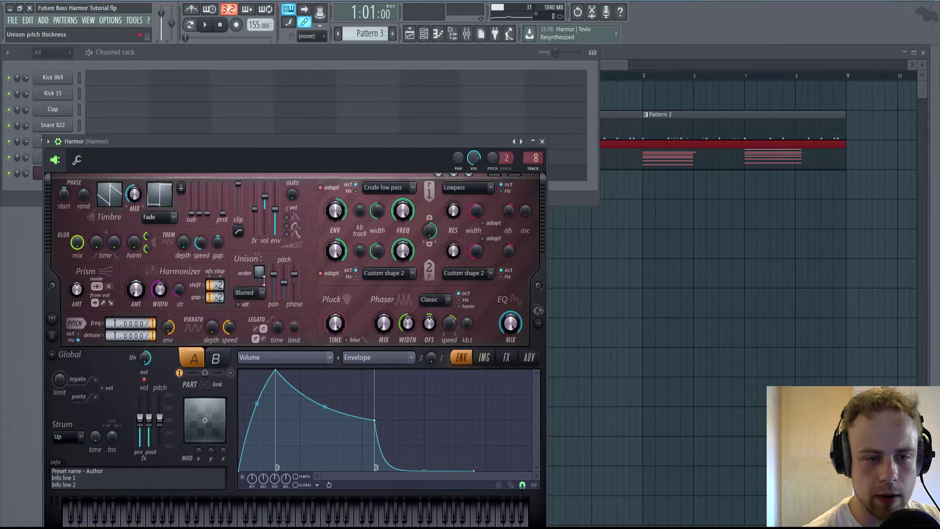
left_click(255, 275)
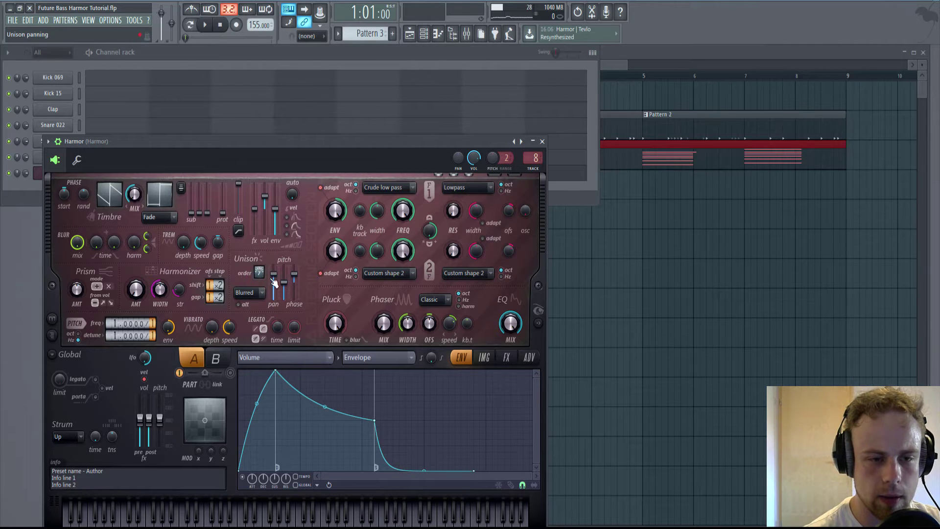
mouse_move(272, 279)
left_mouse_down()
mouse_move(273, 290)
mouse_move(282, 286)
mouse_move(272, 284)
left_mouse_up()
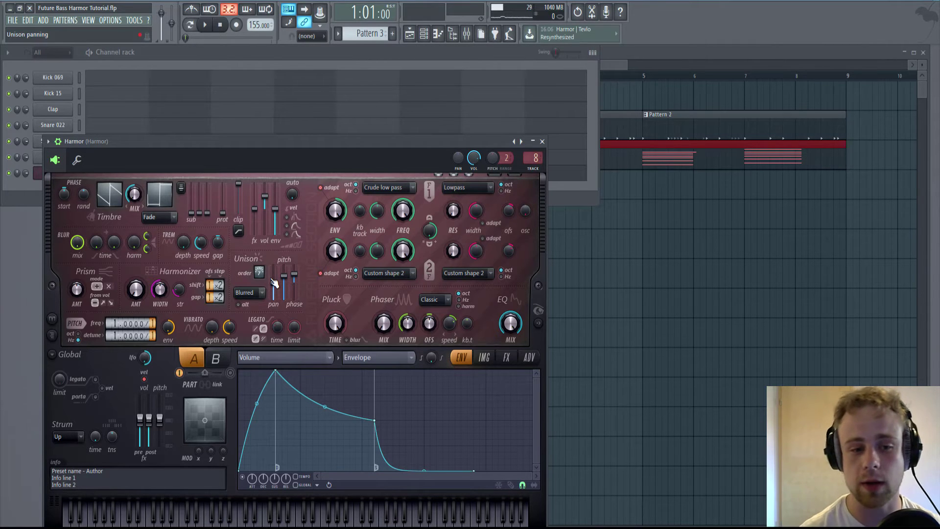
- Make the envelope drive Harmonic unison pitch, rising bottom to top with three added points and curved segments
left_click(334, 357)
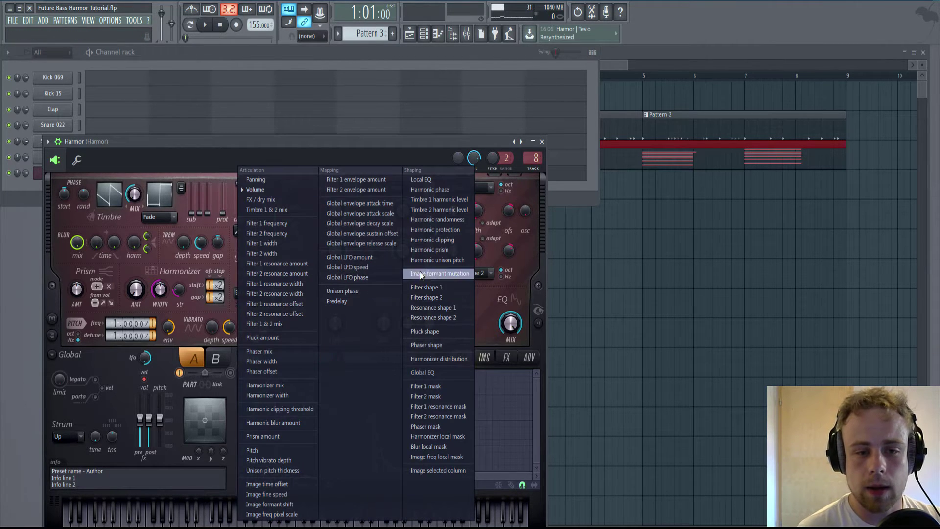
left_click(431, 262)
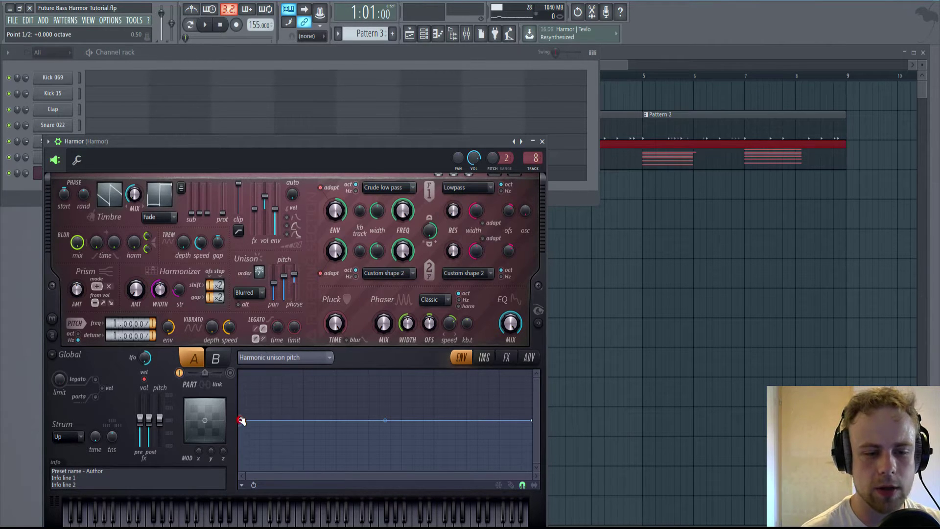
left_click_drag(240, 420, 241, 467)
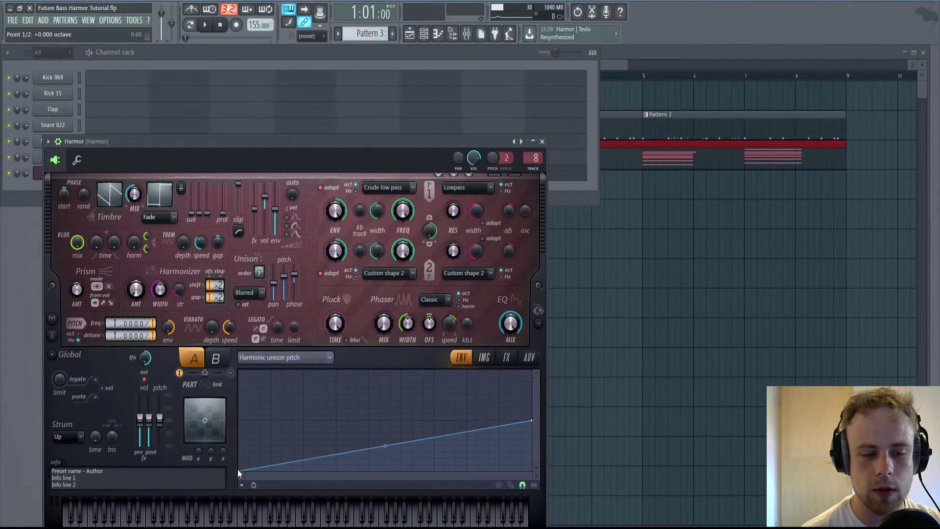
left_click_drag(531, 420, 534, 372)
right_click(356, 441)
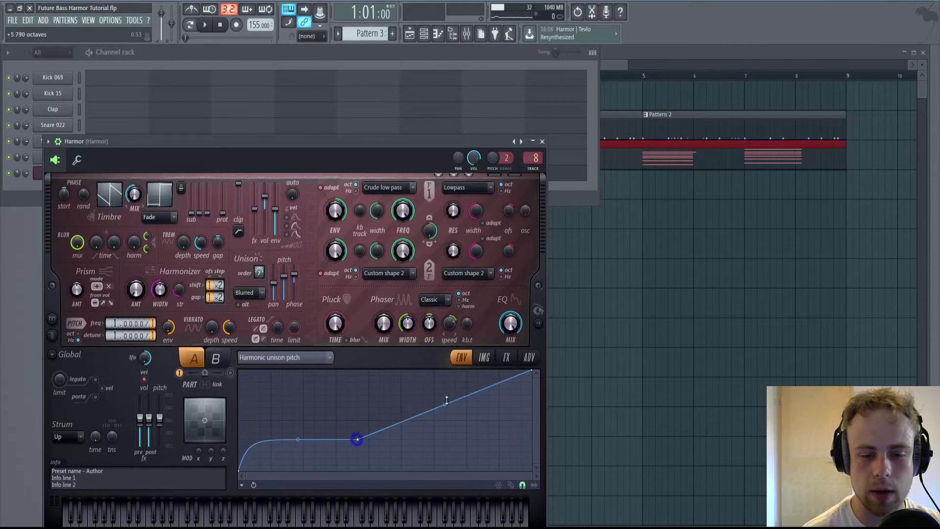
right_click(450, 399)
right_click(486, 420)
left_click_drag(407, 394, 406, 406)
left_click_drag(297, 438, 297, 448)
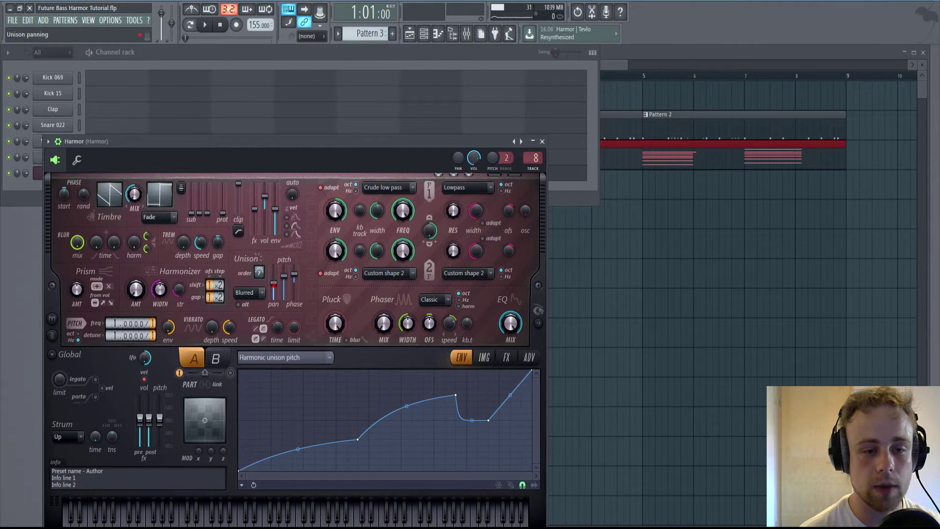
- Start playback, lower the unison phase slightly and bring the playlist forward
key("space")
mouse_move(274, 286)
left_mouse_down()
mouse_move(295, 276)
mouse_move(274, 285)
left_mouse_up()
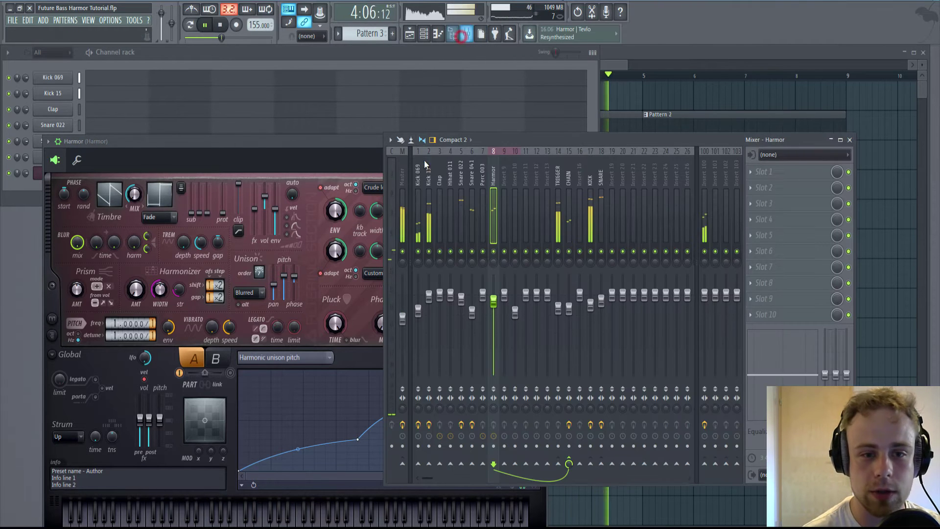
left_click(619, 52)
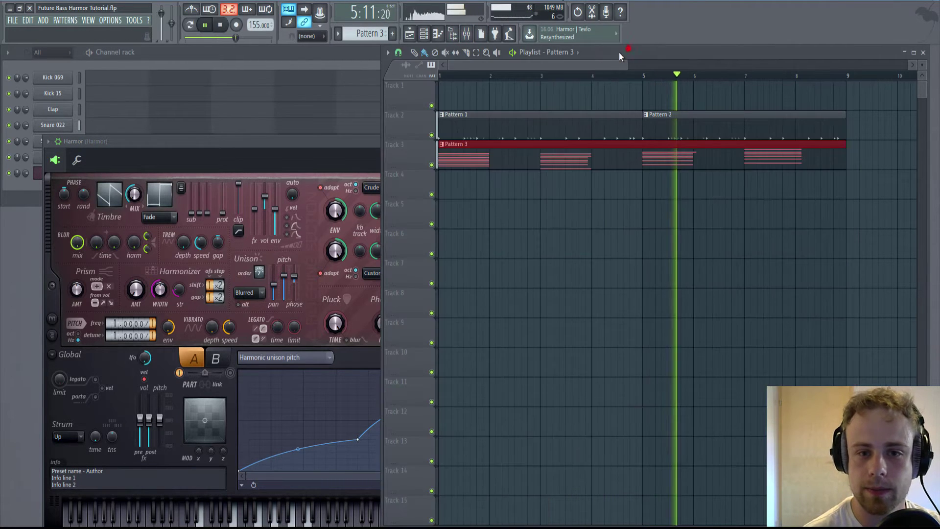
- Give Harmor's Filter 1 frequency an LFO with speed set to 90
left_click(365, 149)
key("space")
left_click(328, 360)
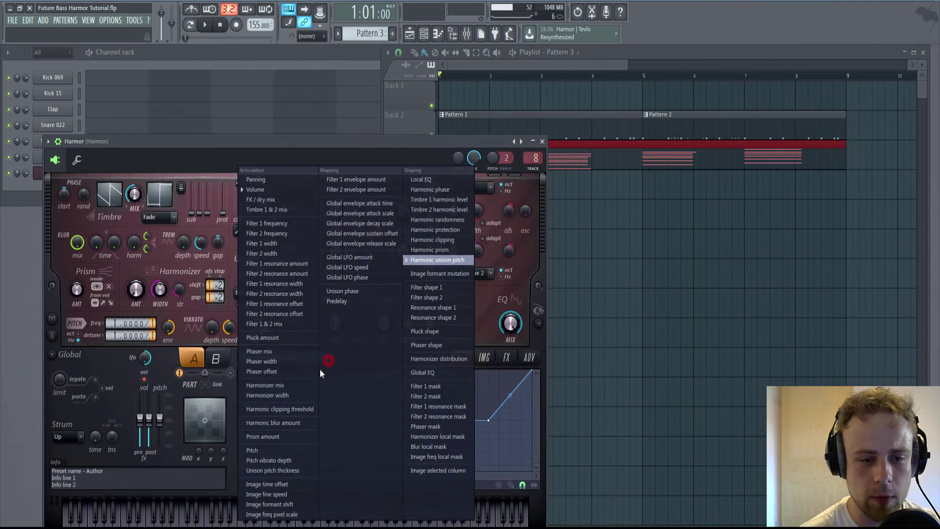
left_click(266, 224)
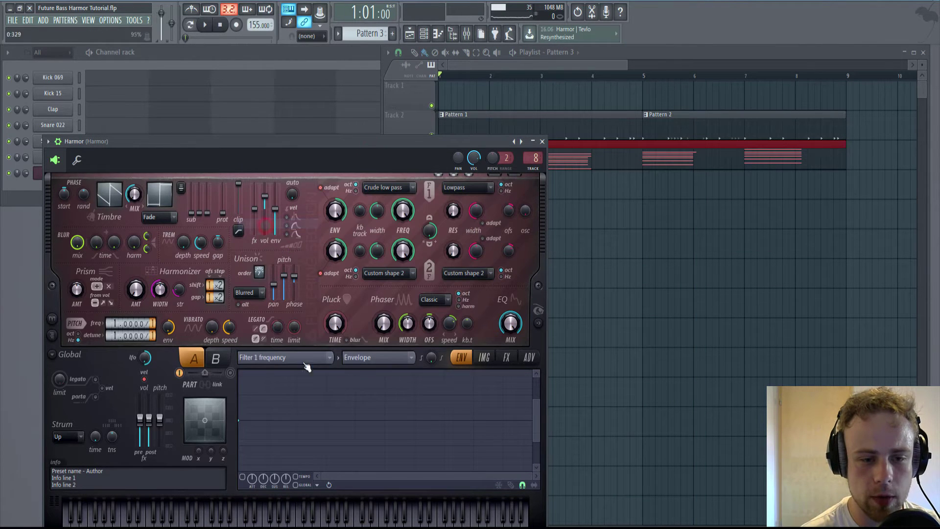
left_click(356, 360)
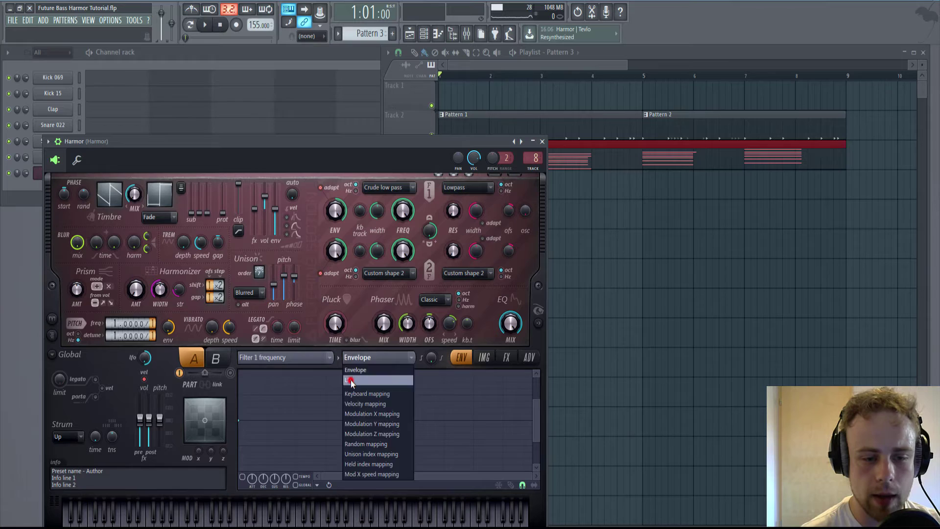
left_click(350, 380)
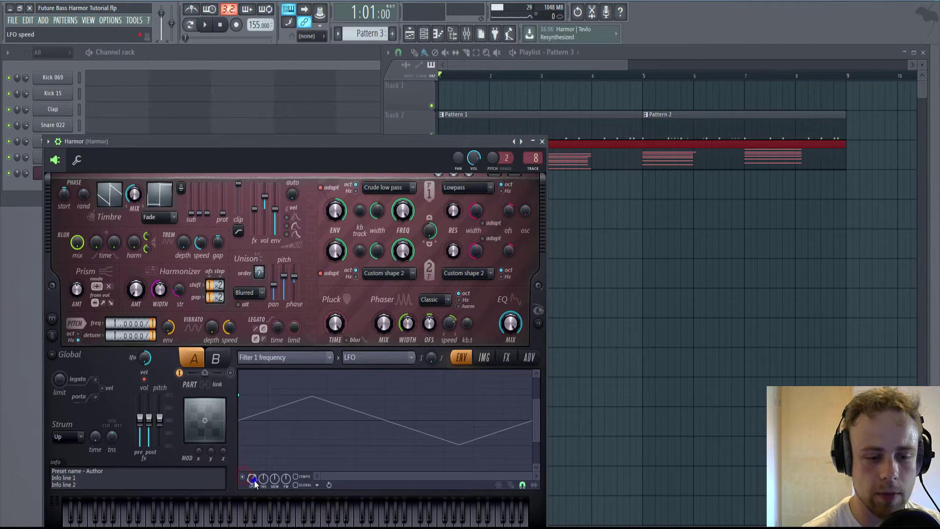
right_click(254, 483)
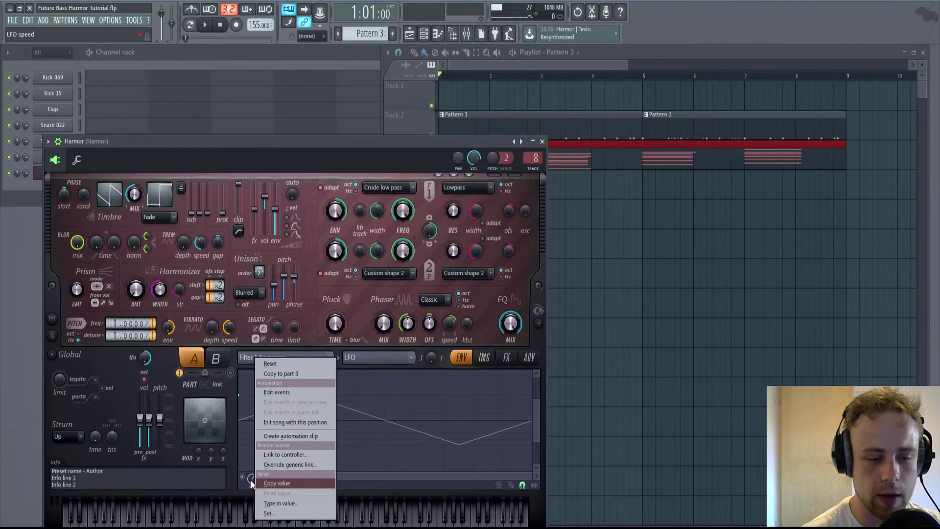
right_click(251, 482)
left_click(269, 513)
left_click_drag(334, 512, 368, 512)
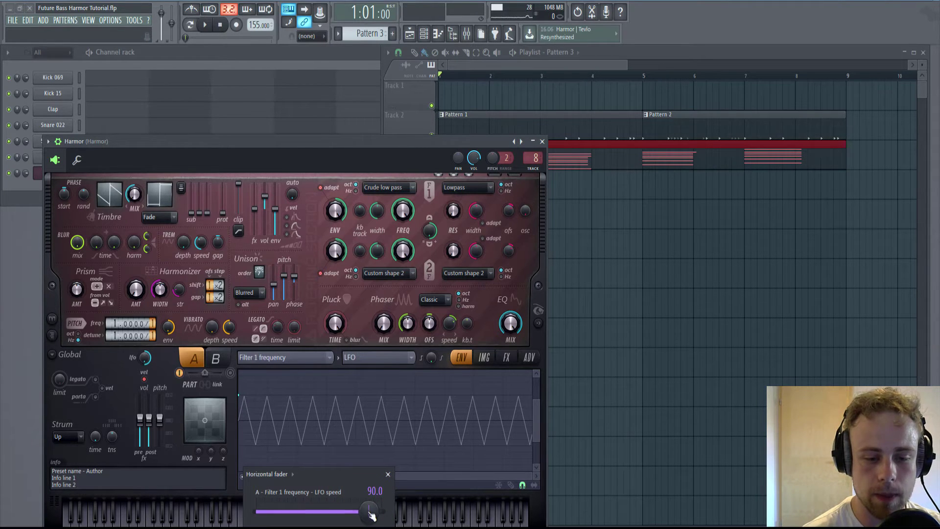
left_click(385, 474)
- Copy the speed 90 onto a Volume LFO, switch it on and play the wobble
right_click(255, 480)
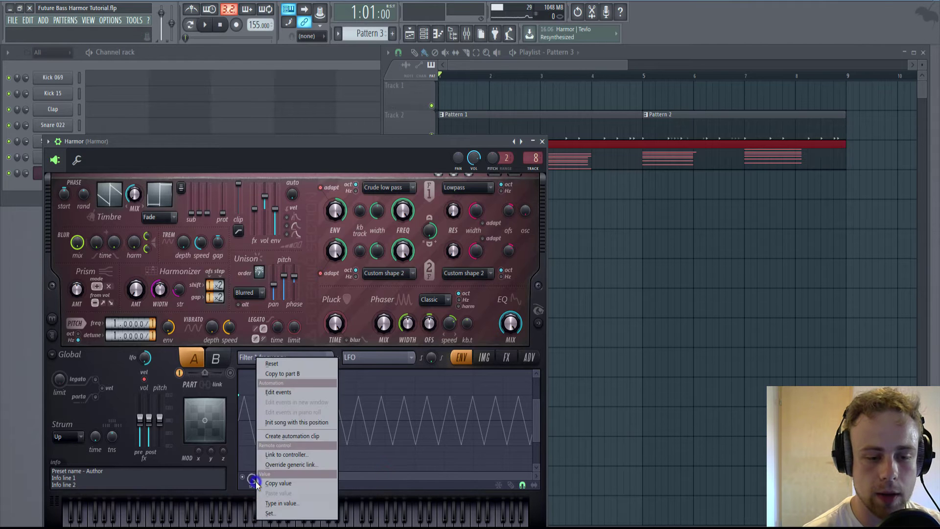
left_click(281, 483)
left_click(309, 366)
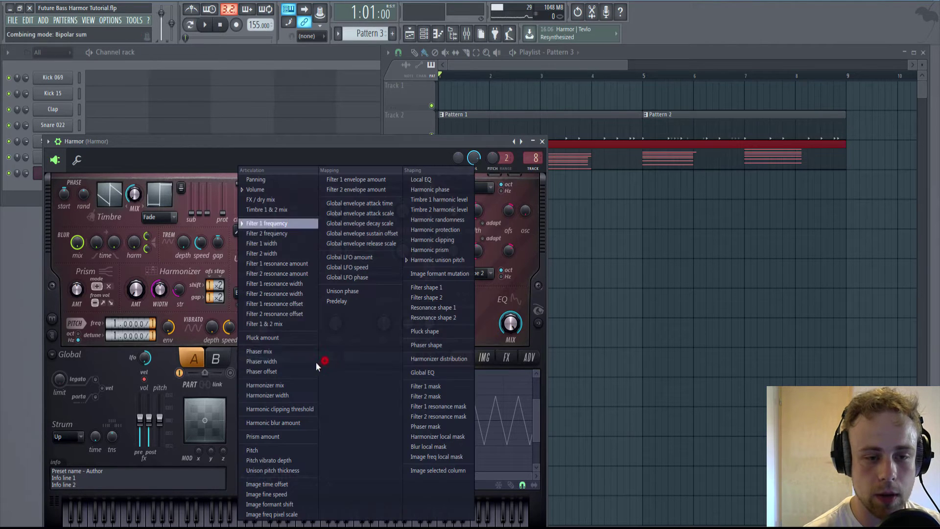
left_click(259, 190)
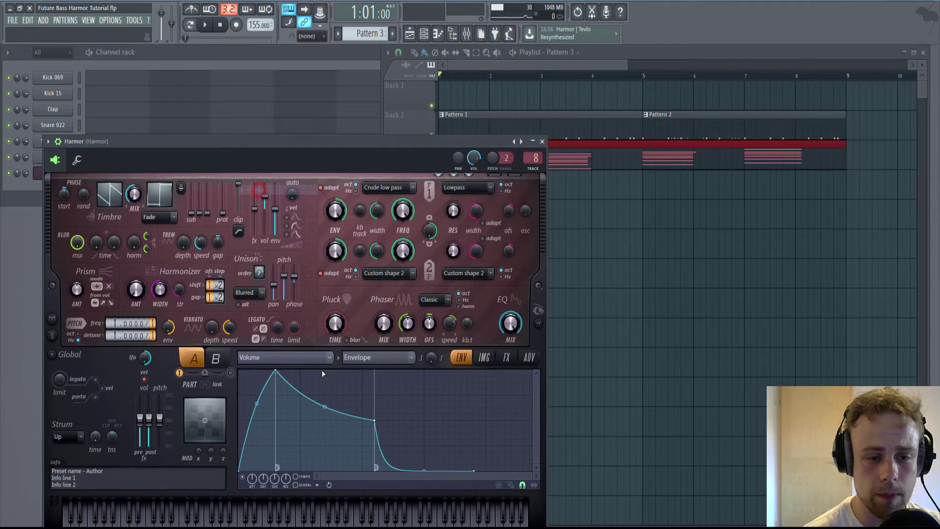
left_click(366, 359)
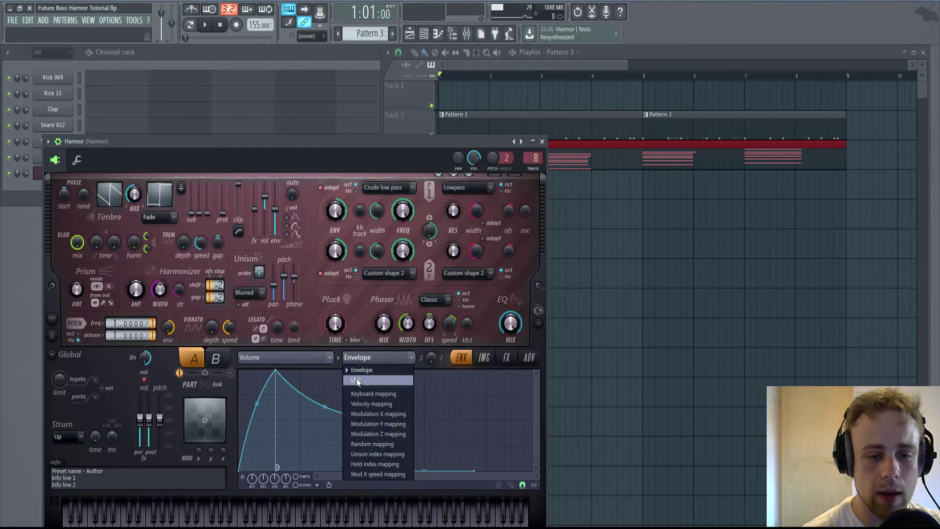
left_click(356, 380)
right_click(253, 478)
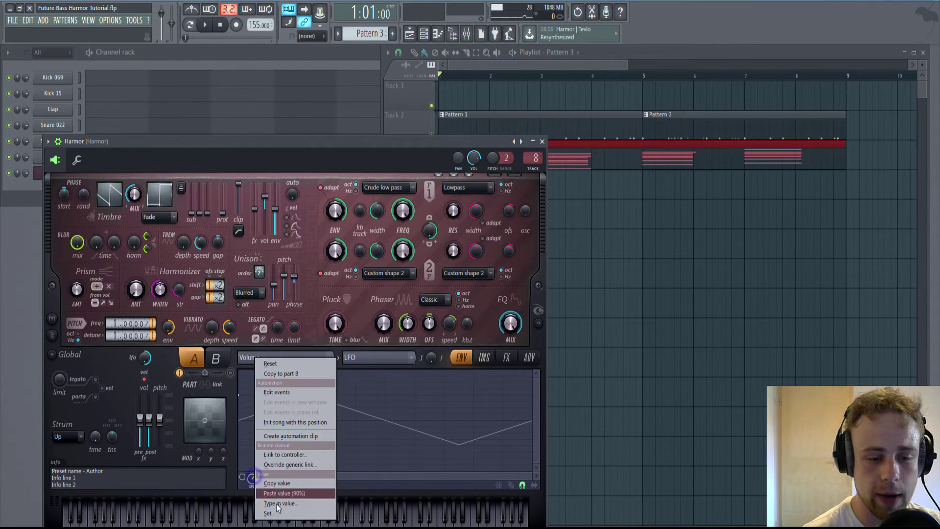
left_click(277, 493)
left_click(245, 489)
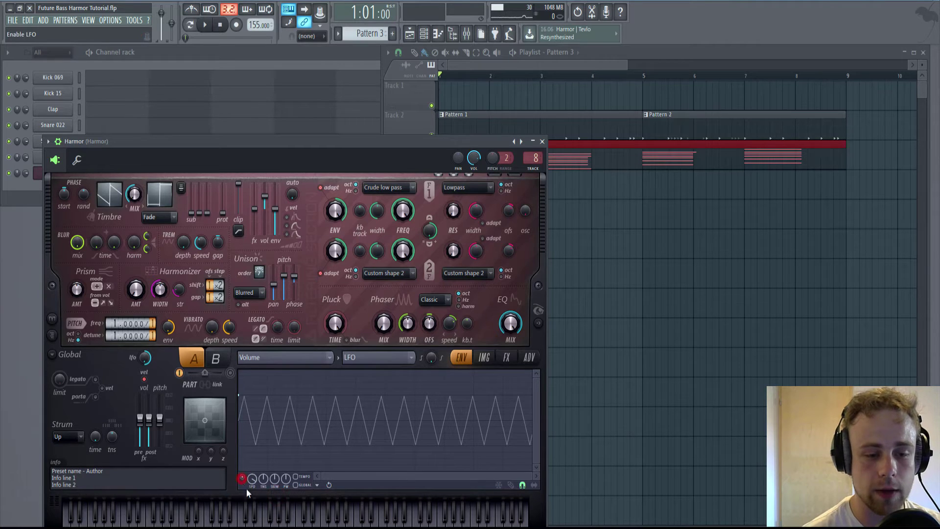
key("space")
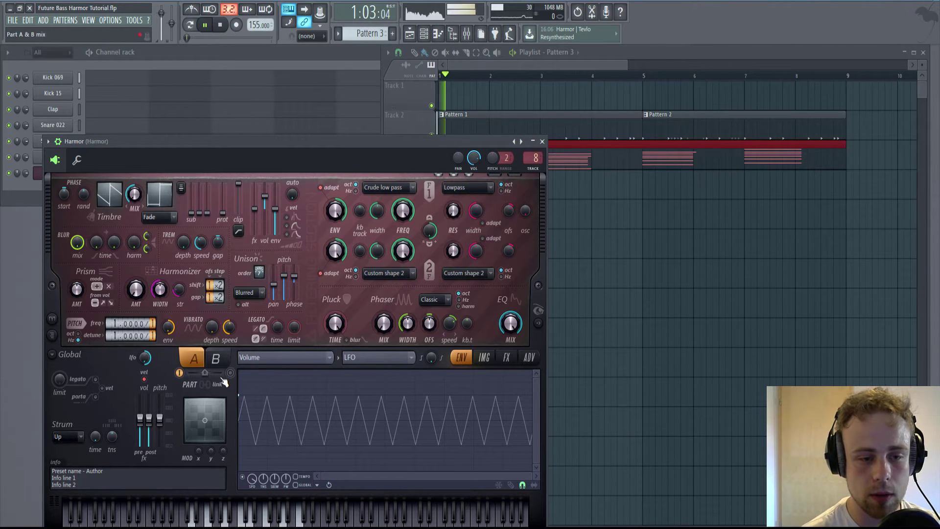
- Enable part B and give it a Harmonic unison pitch envelope rising straight from bottom to top
key("space")
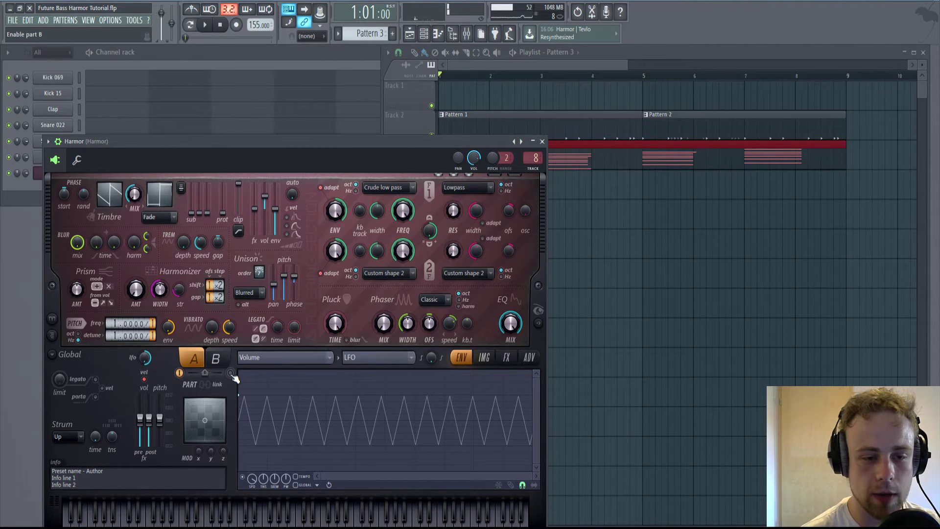
left_click(230, 373)
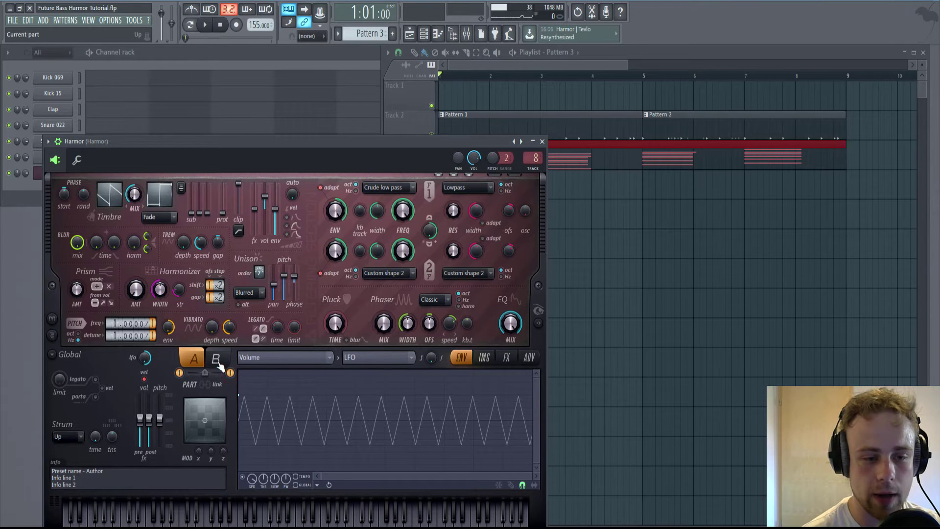
left_click(223, 365)
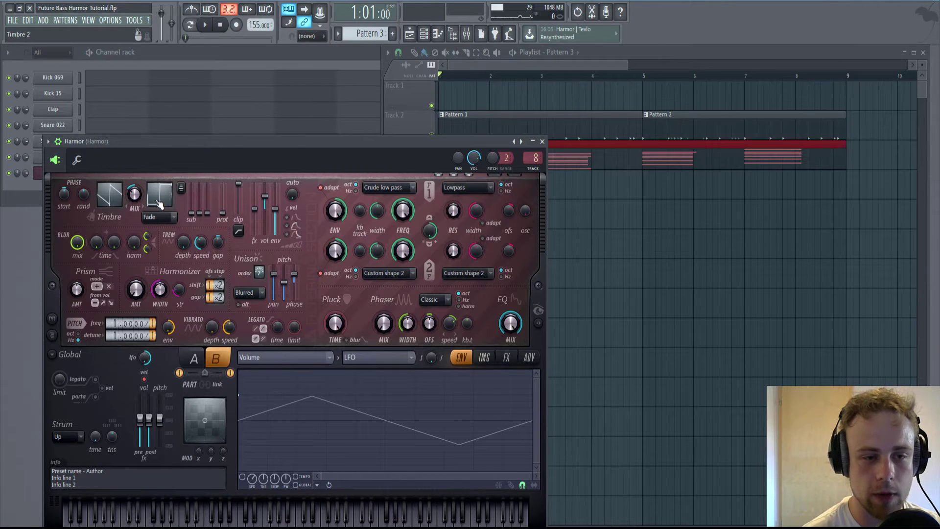
key("space")
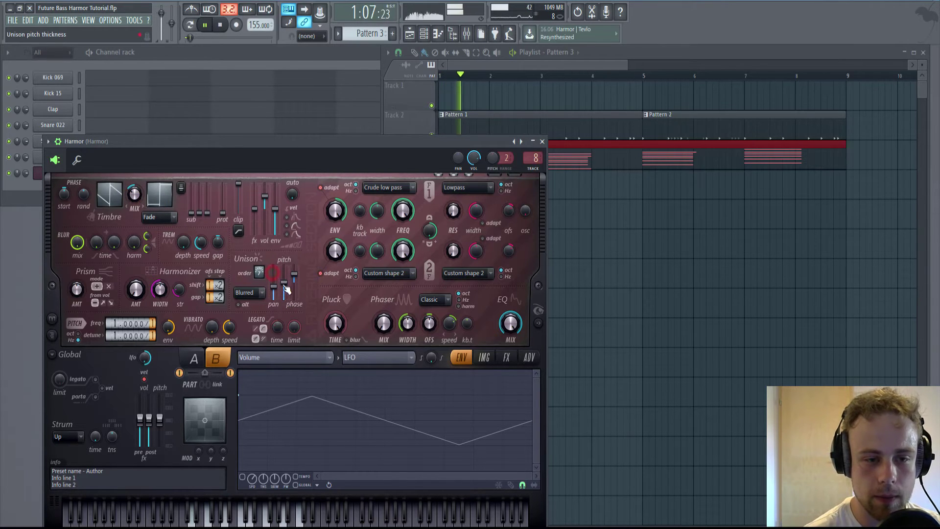
left_click(285, 359)
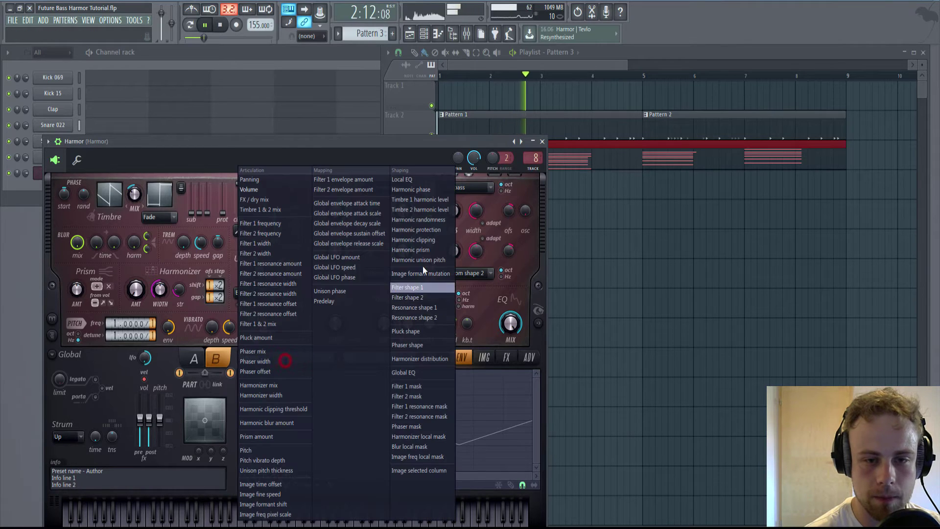
left_click(420, 260)
left_click_drag(243, 424, 239, 464)
left_click_drag(532, 420, 531, 371)
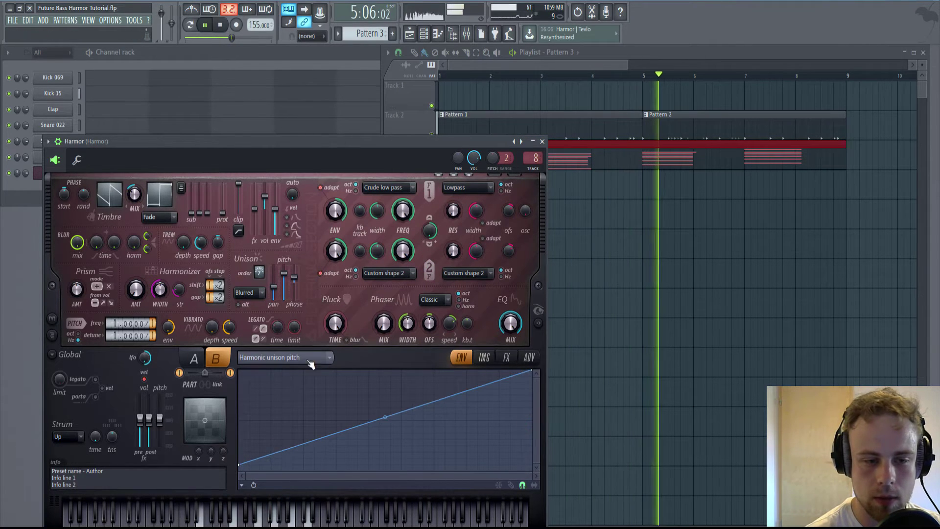
left_click(194, 359)
- In part B, set a Filter 1 frequency LFO using the pasted speed value
key("space")
left_click(298, 354)
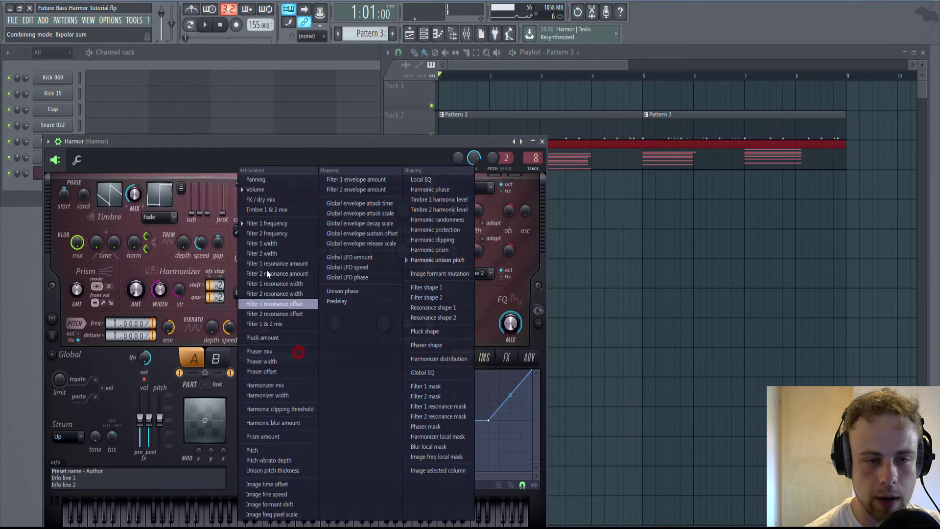
left_click(215, 358)
left_click(272, 357)
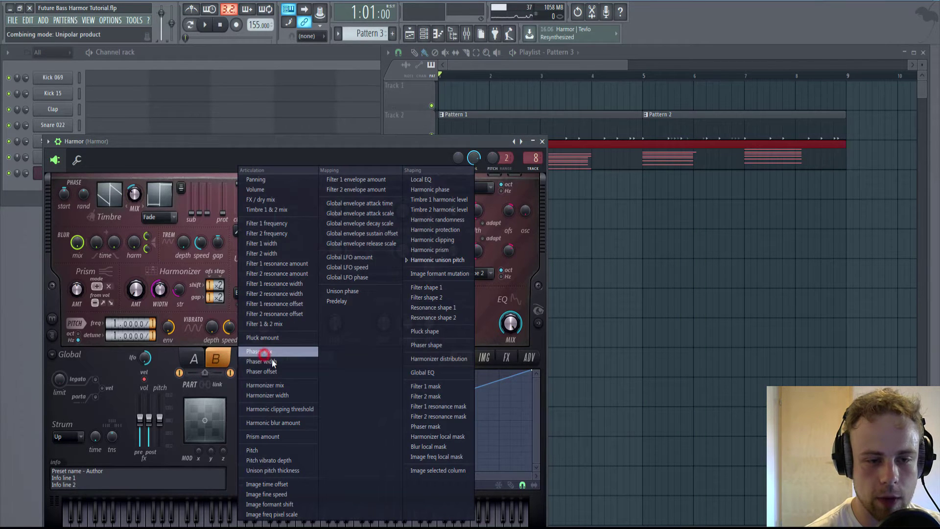
left_click(267, 223)
left_click(365, 358)
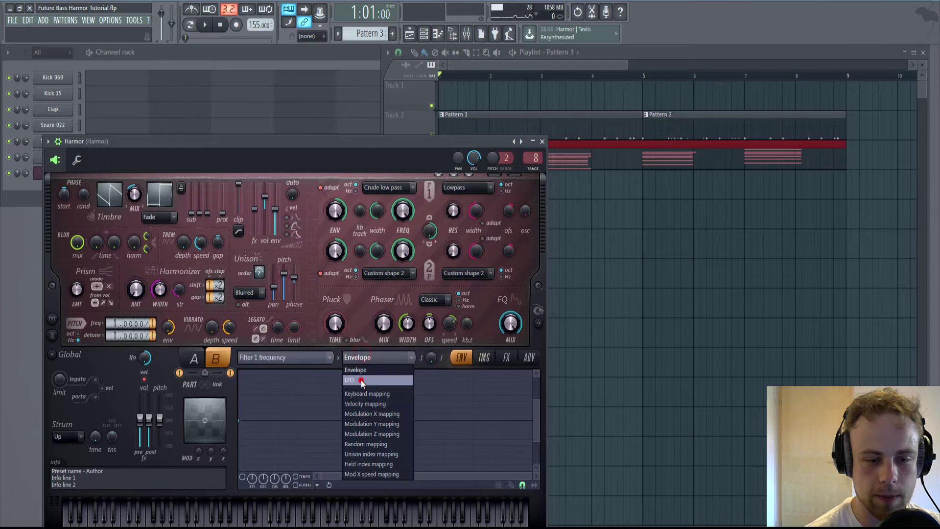
left_click(361, 382)
right_click(252, 478)
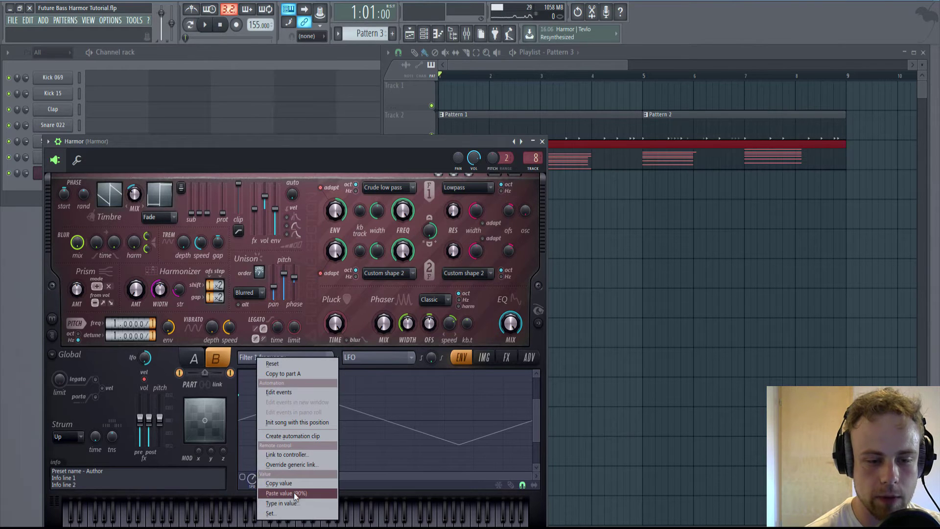
left_click(295, 489)
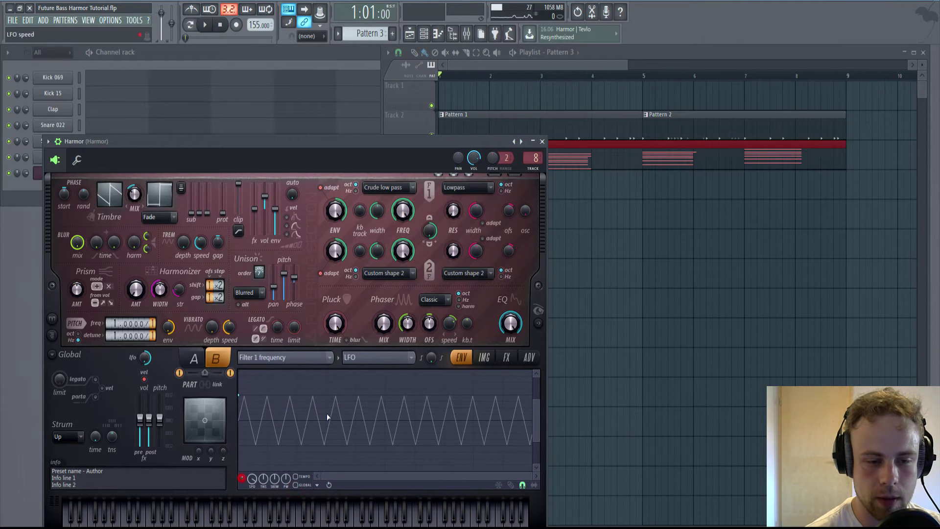
- Retarget part B's LFO to Volume and make it cycle much faster
left_click(326, 354)
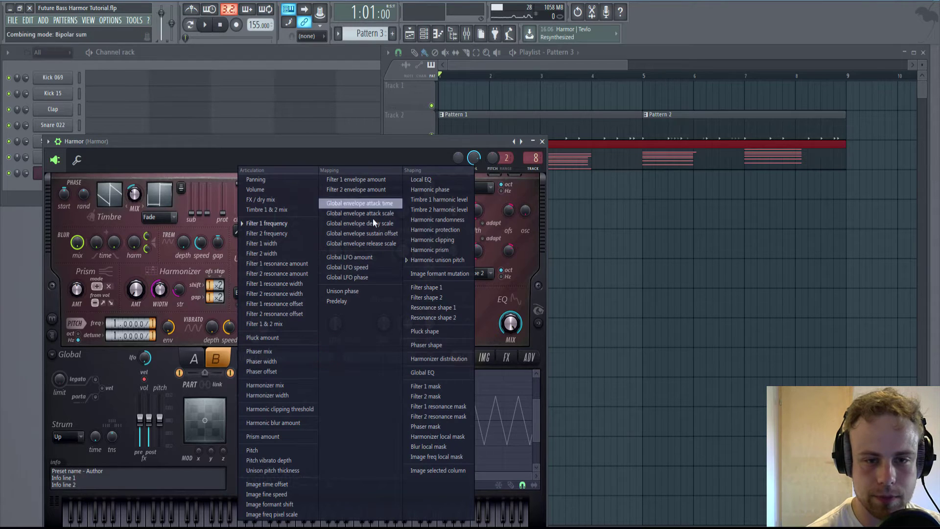
left_click(263, 189)
right_click(251, 481)
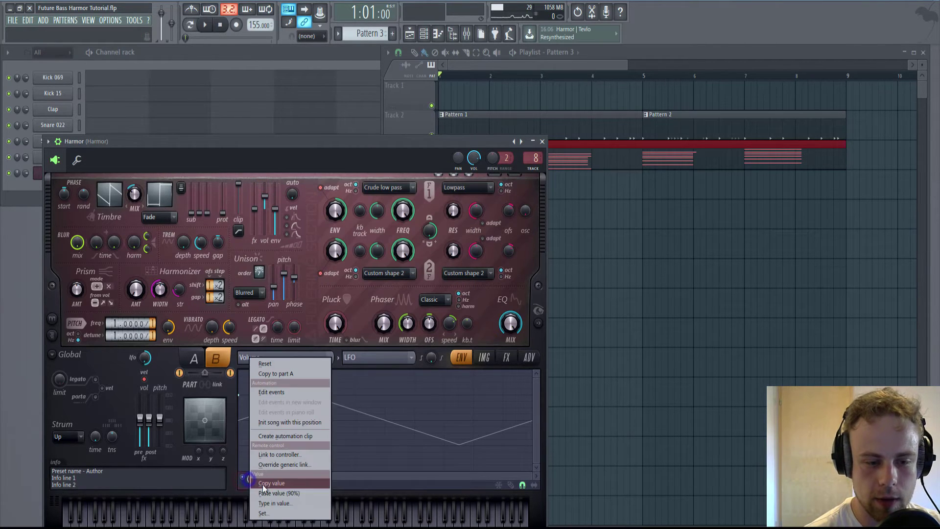
left_click(283, 495)
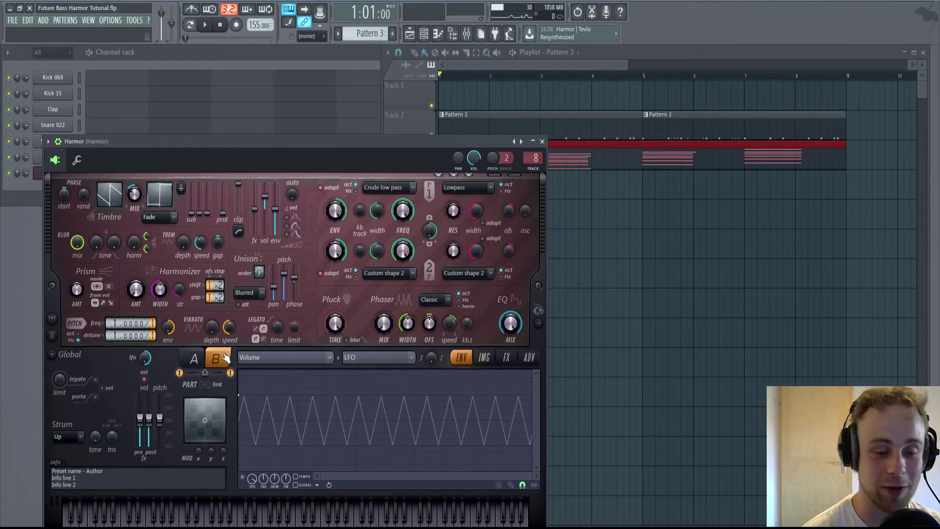
- Compare Harmor's parts A and B, settling on part A's envelopes with Volume still targeted
left_click(190, 357)
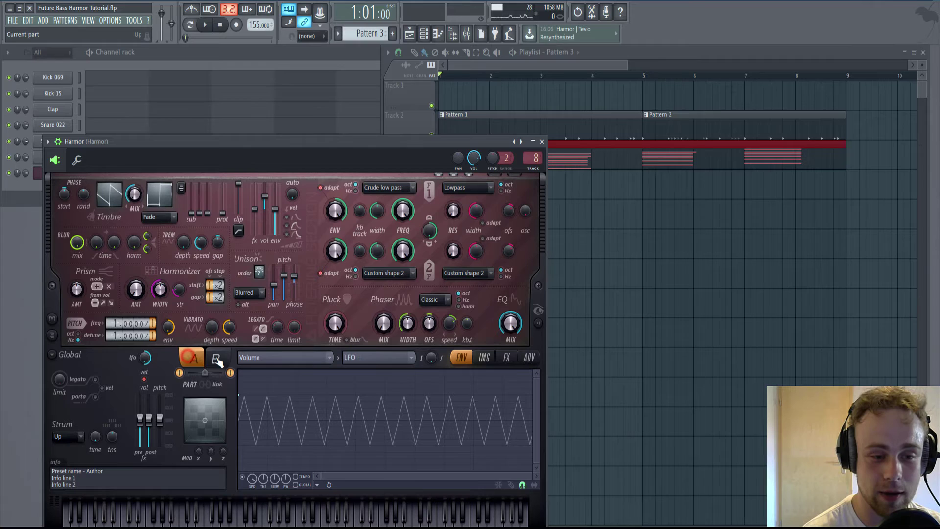
left_click(217, 357)
left_click(198, 354)
left_click(214, 354)
left_click(194, 356)
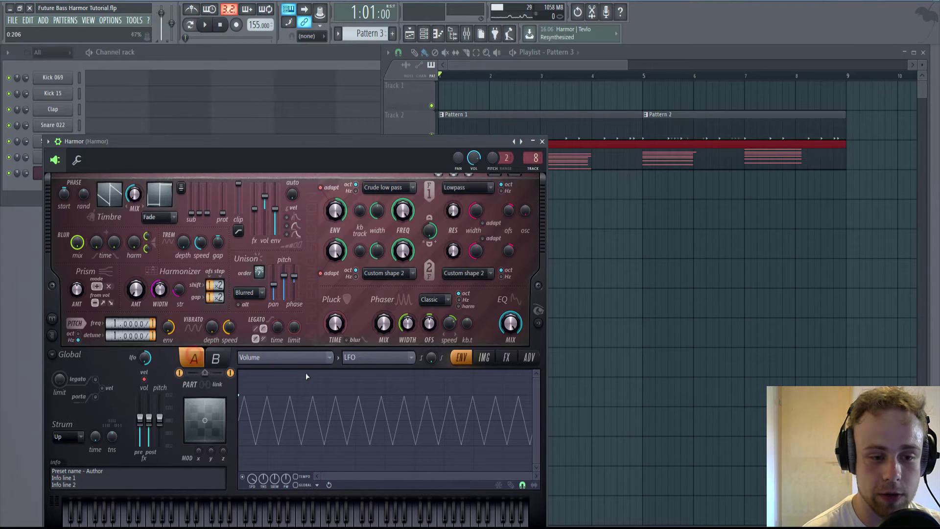
left_click(314, 362)
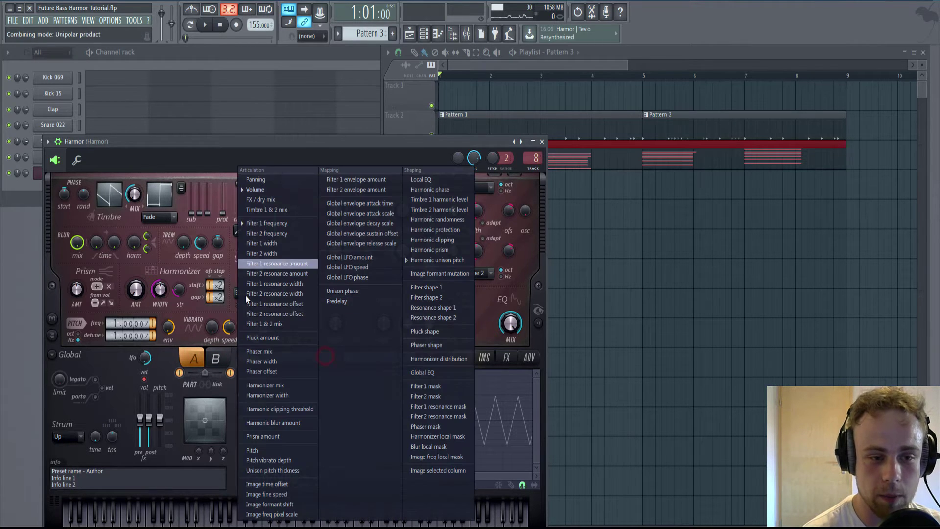
left_click(183, 386)
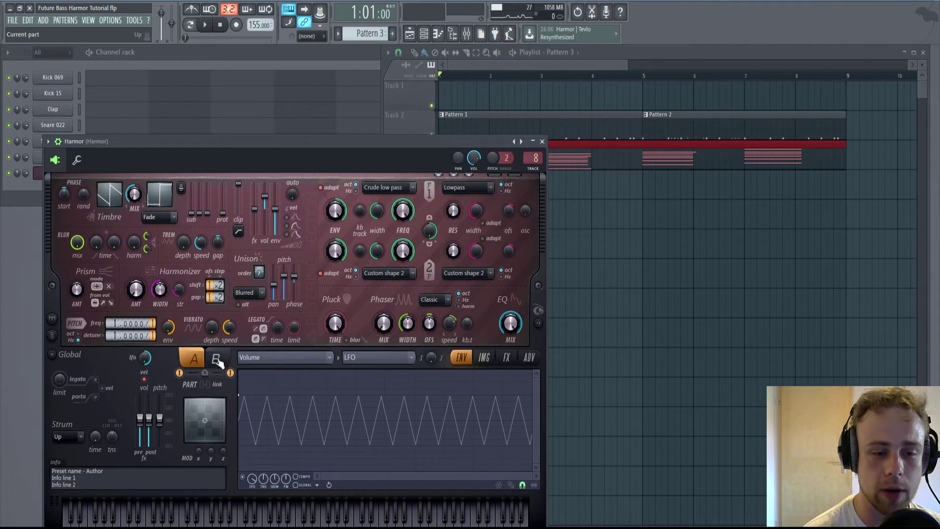
- Set the envelope target to Global LFO speed, mapped to Modulation Y
left_click(255, 362)
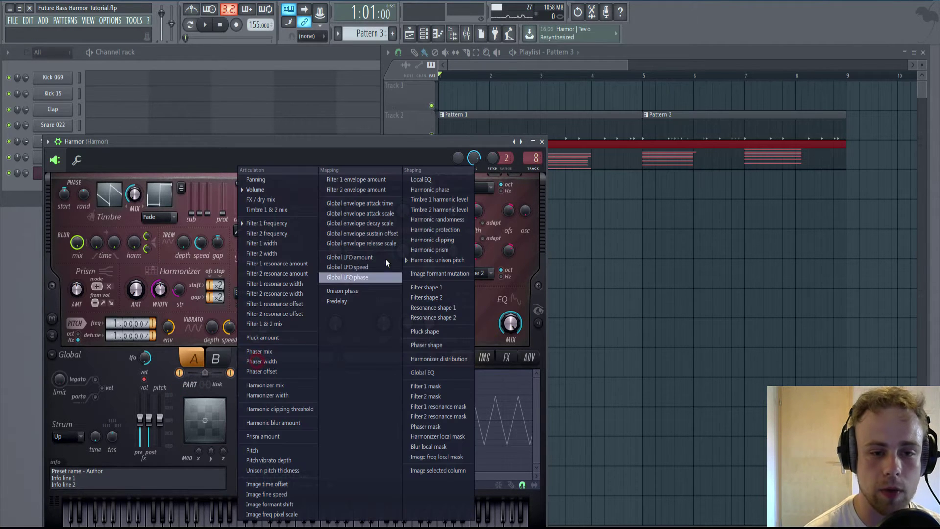
left_click(354, 269)
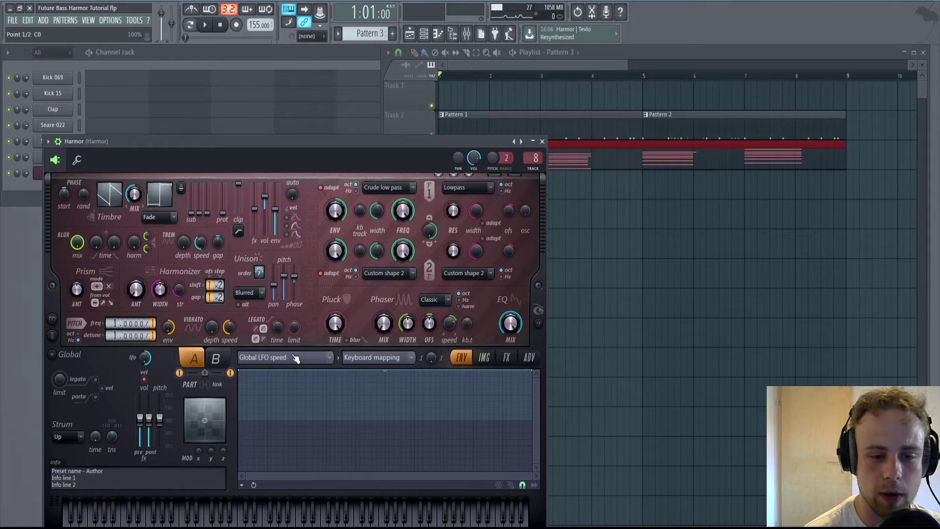
left_click(372, 357)
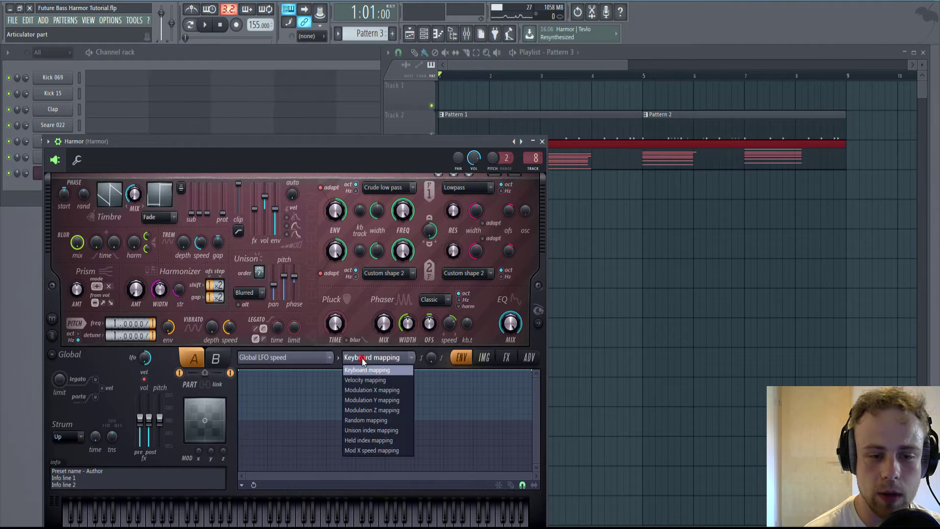
left_click(379, 400)
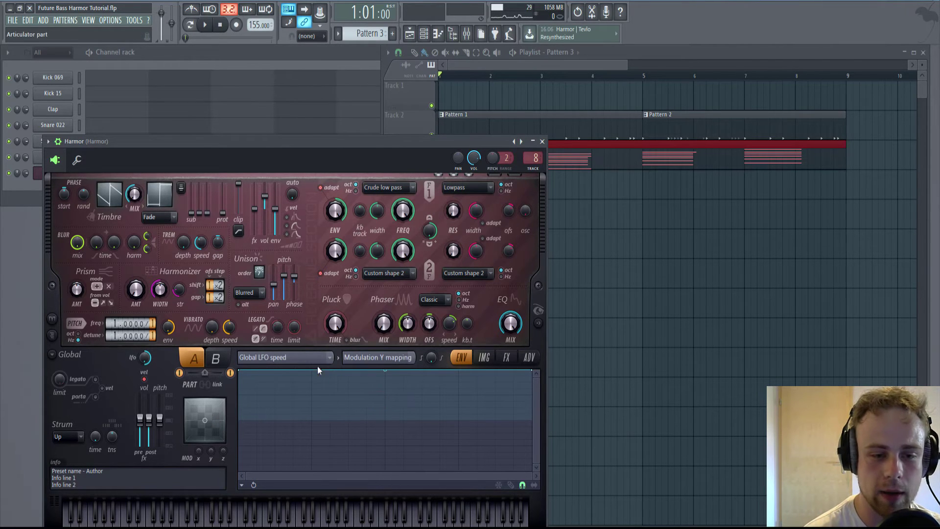
- Position Modulation Y on the XY pad and lower parts A and B's mapping start points so they ramp upward
left_click_drag(205, 420, 204, 432)
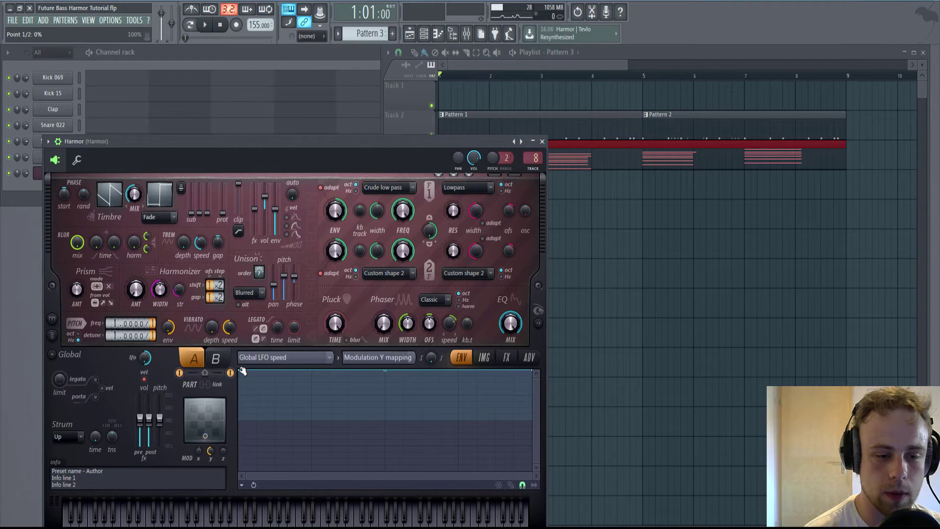
left_click_drag(242, 372, 241, 425)
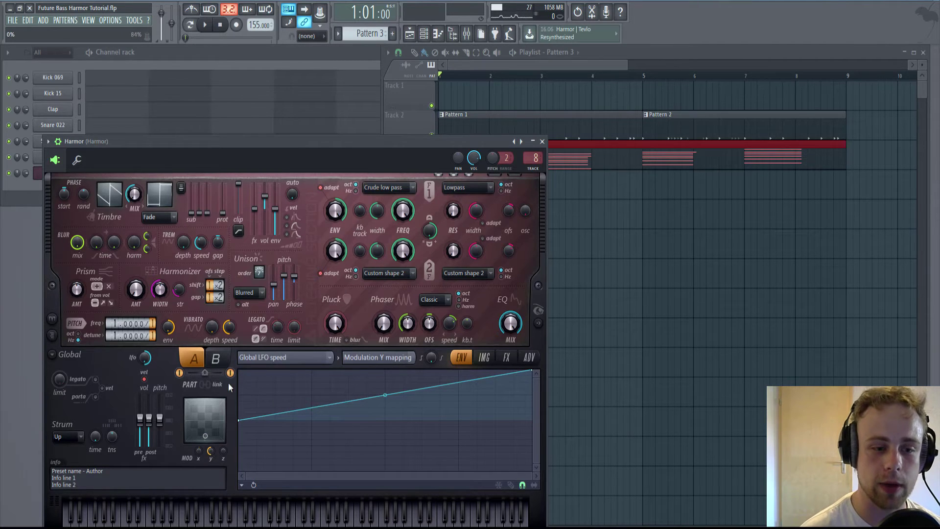
left_click_drag(203, 431, 206, 431)
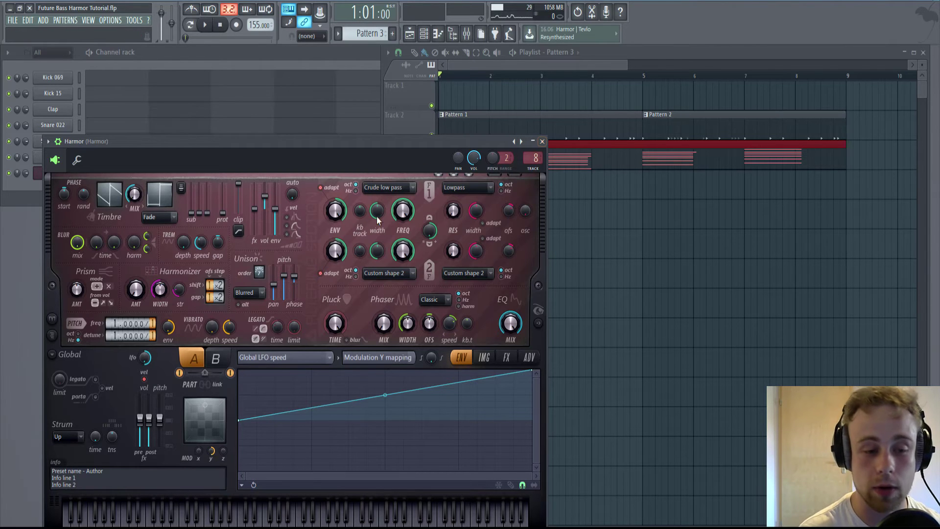
left_click(215, 358)
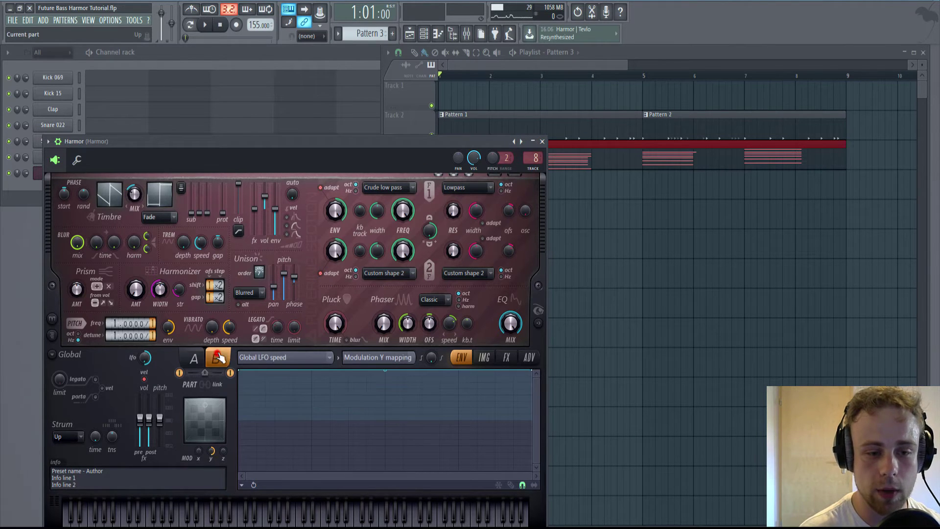
left_click_drag(243, 374, 234, 432)
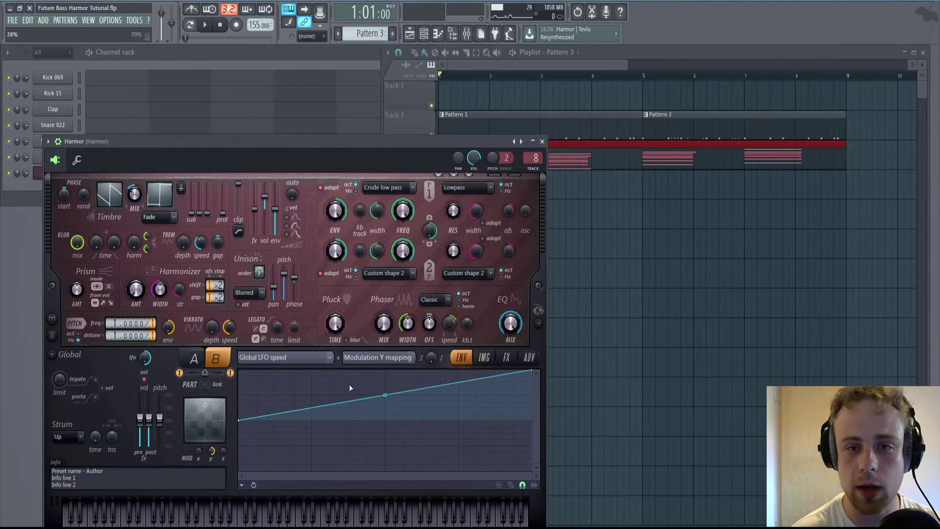
- Play the chords while moving the XY pad point down and left
key("space")
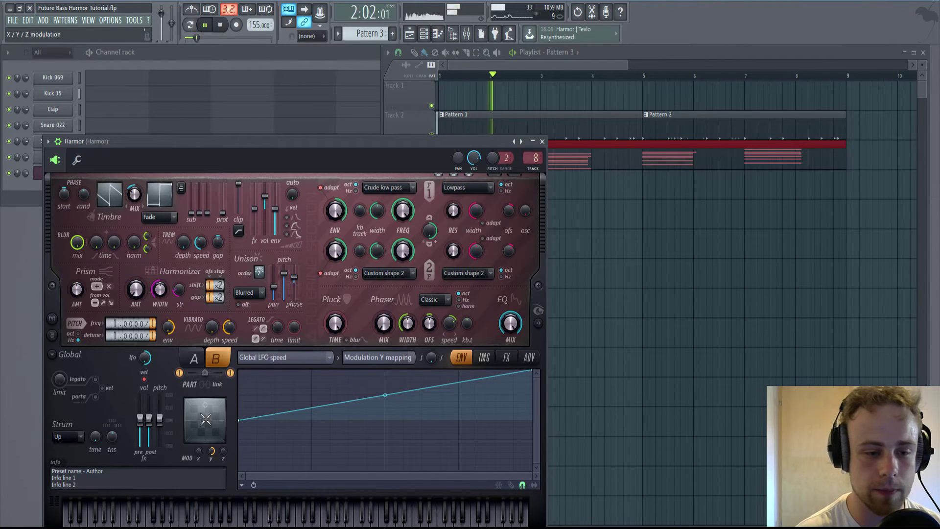
mouse_move(206, 418)
left_mouse_down()
mouse_move(205, 429)
mouse_move(205, 405)
left_mouse_up()
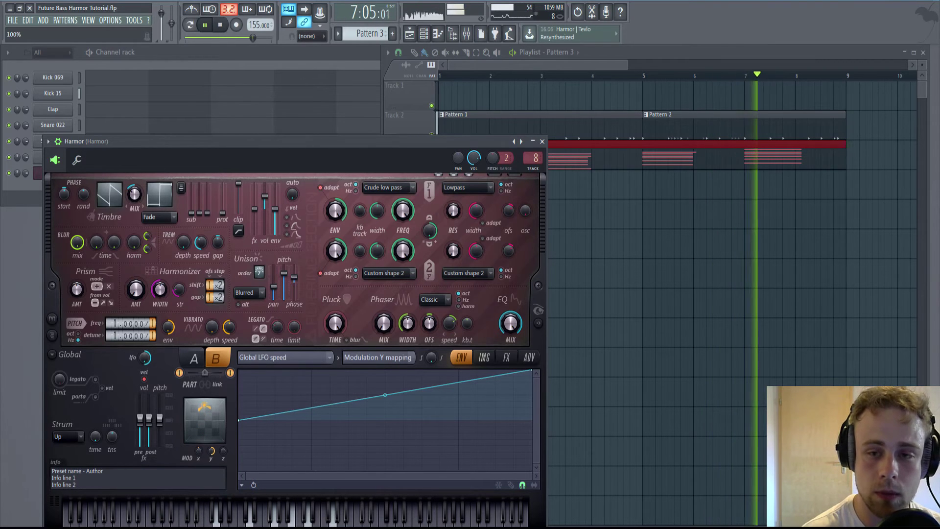
key("space")
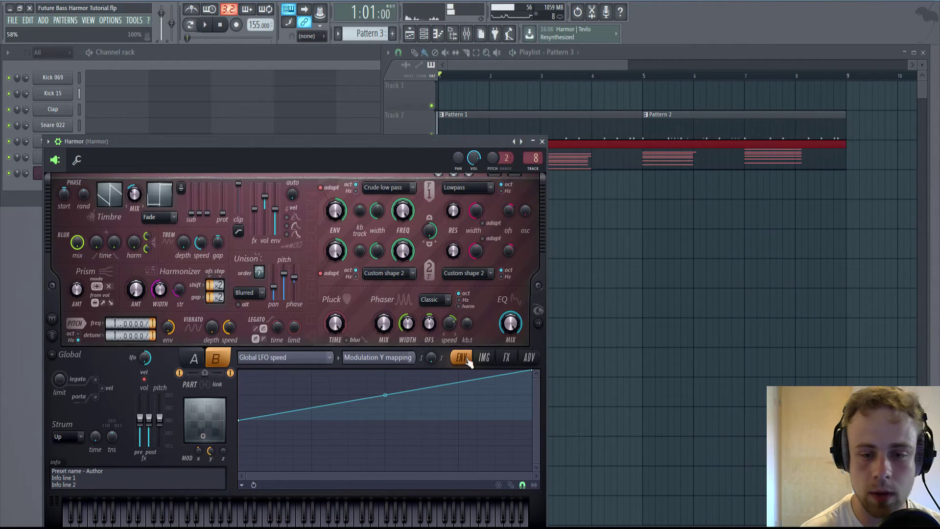
- Show Harmor's effects and set Warming compression with raised mid and high bands
left_click(506, 357)
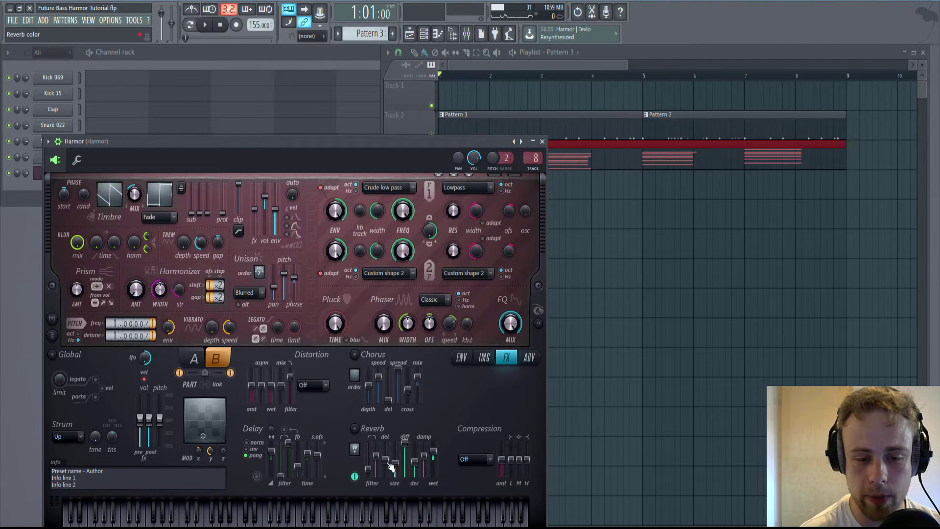
key("space")
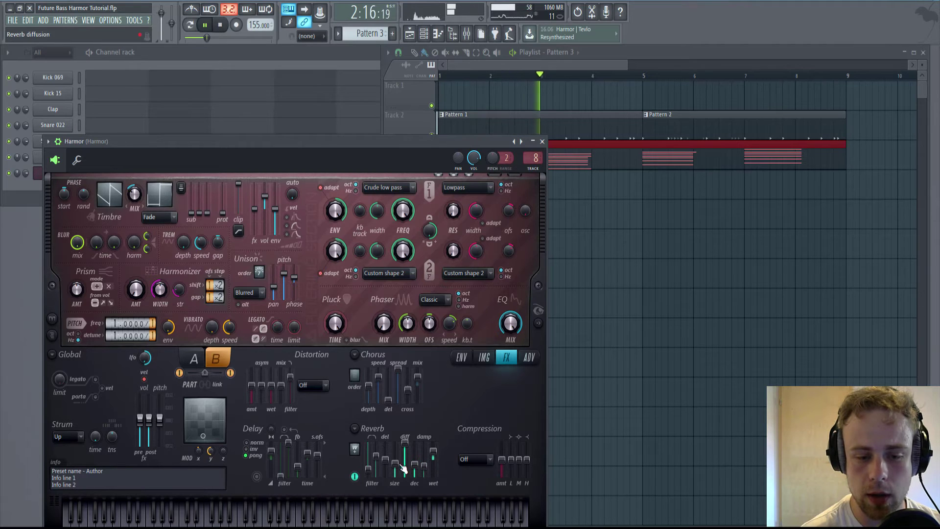
key("space")
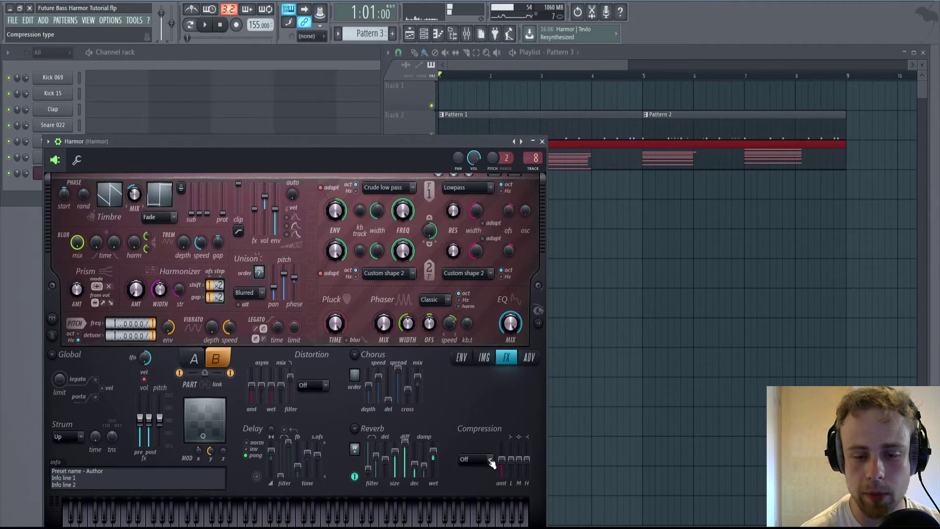
left_click(489, 459)
left_click(482, 495)
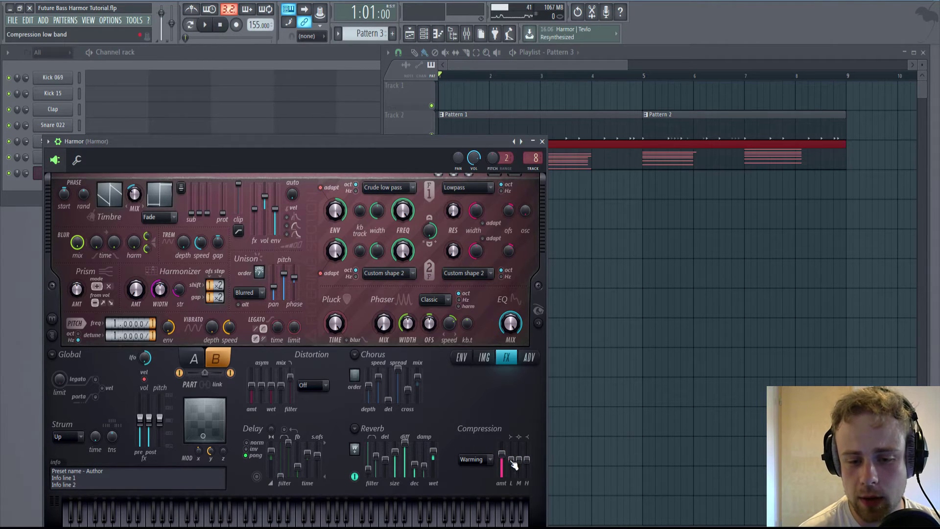
left_click_drag(519, 461, 518, 455)
left_click_drag(528, 461, 528, 457)
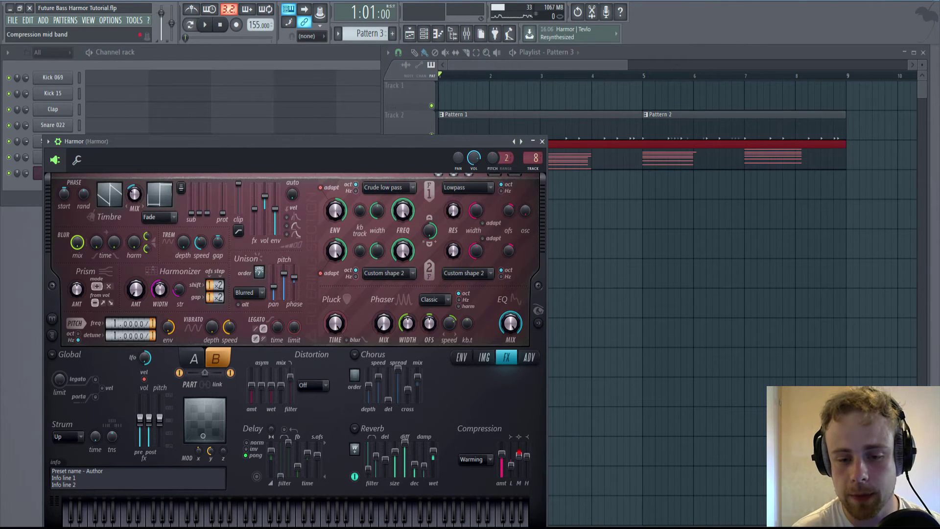
key("space")
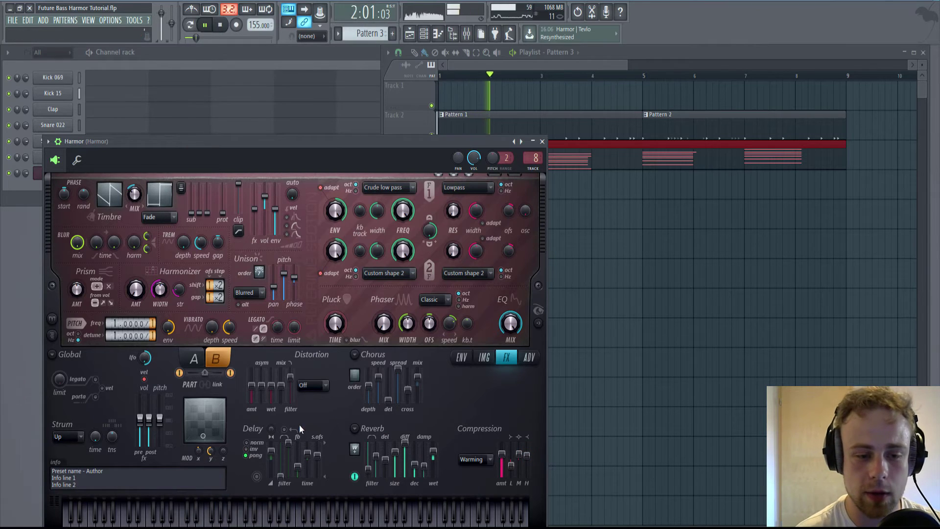
key("space")
key("space")
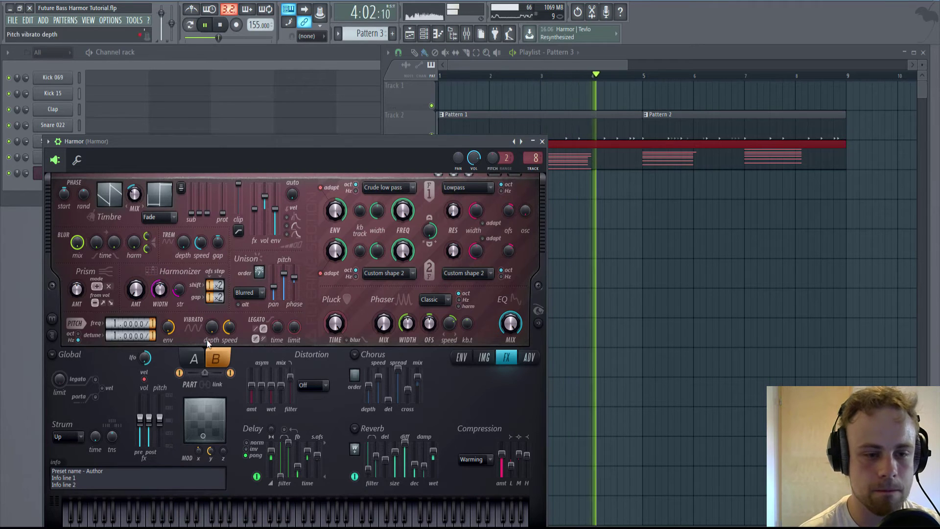
- Retune the reverb damping to about 3085 Hz while auditioning the longer reverb
left_click(194, 359)
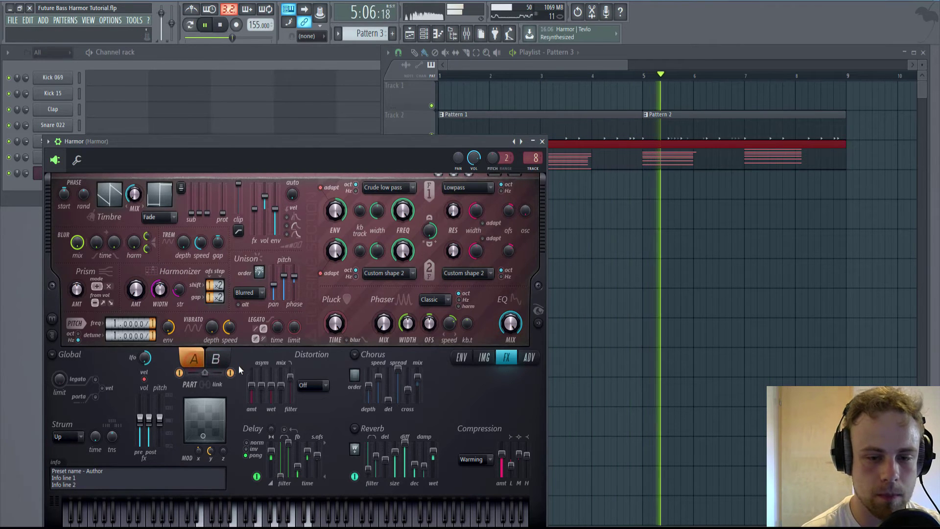
key("space")
key("space")
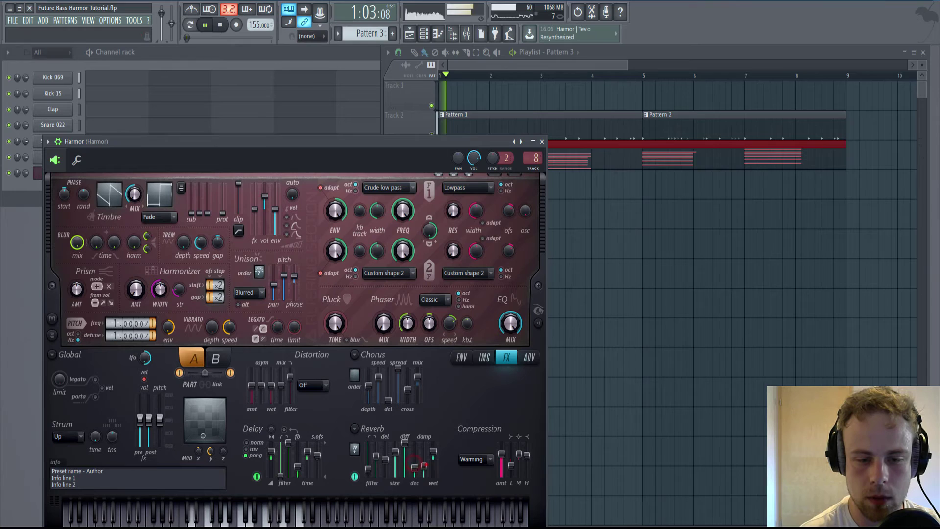
key("space")
key("space")
left_click_drag(424, 468, 414, 449)
key("space")
key("space")
key("space")
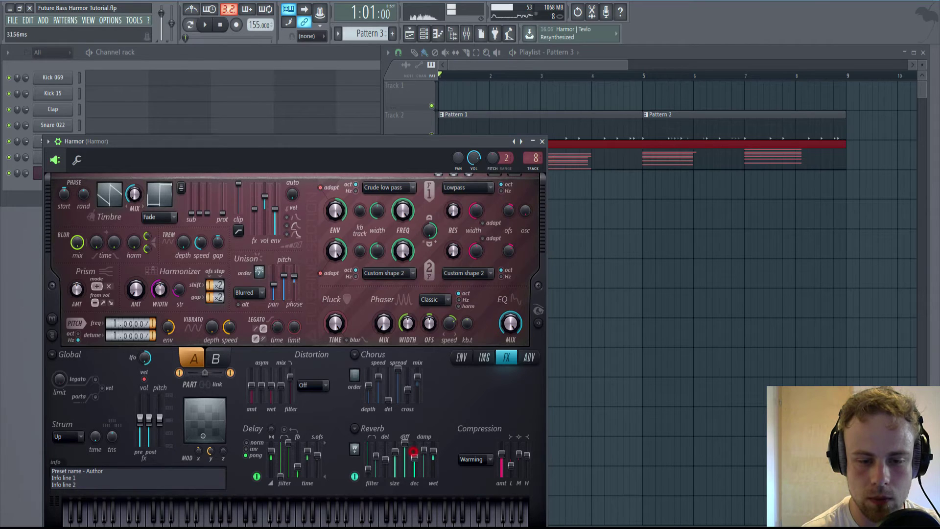
key("space")
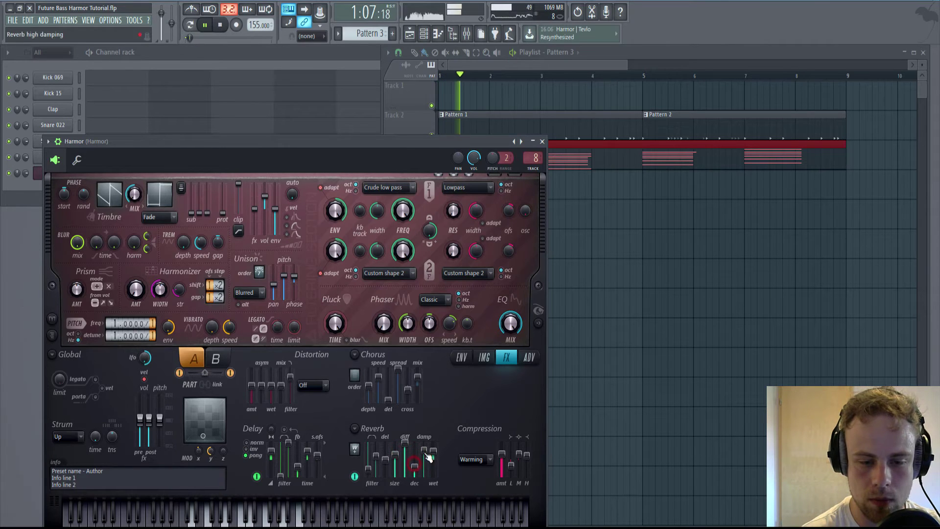
left_click_drag(423, 450, 425, 462)
key("space")
key("space")
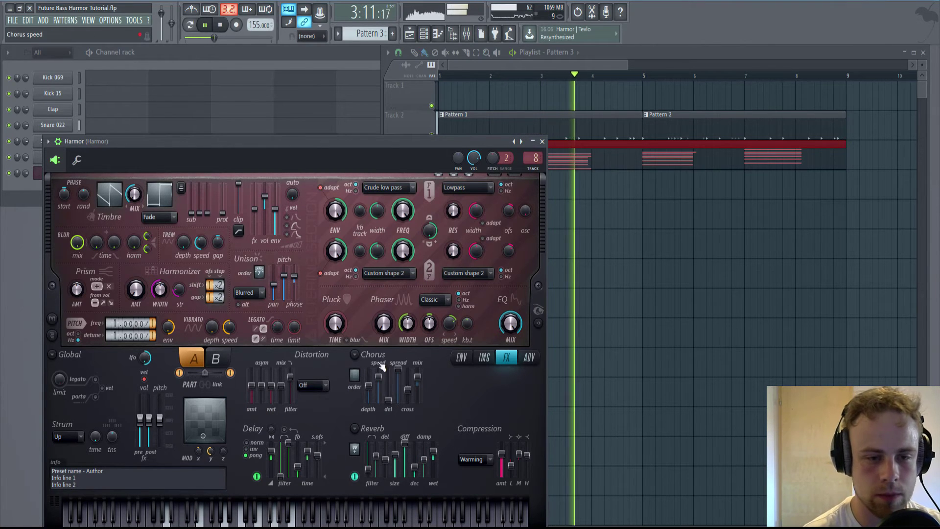
key("space")
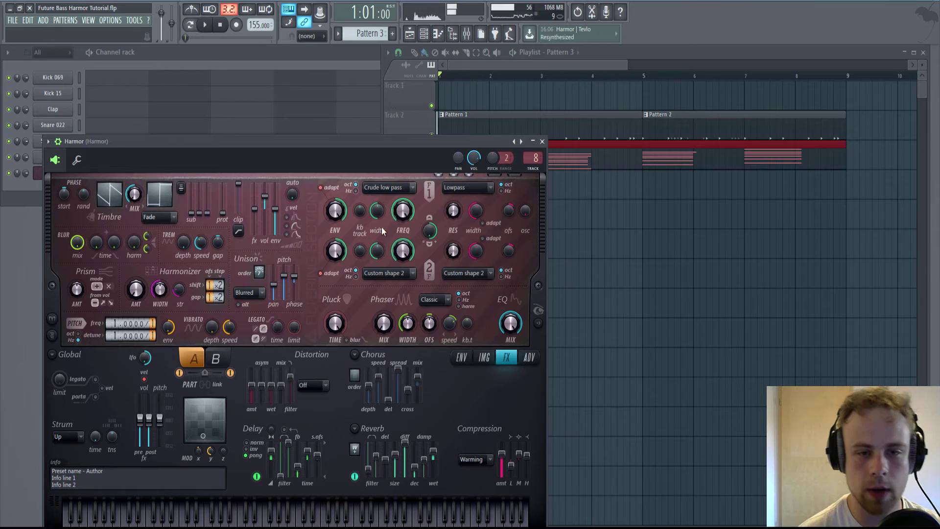
- Create automation clips for Modulation Y and for the part A and part B filter frequency
left_click(209, 362)
left_click(194, 360)
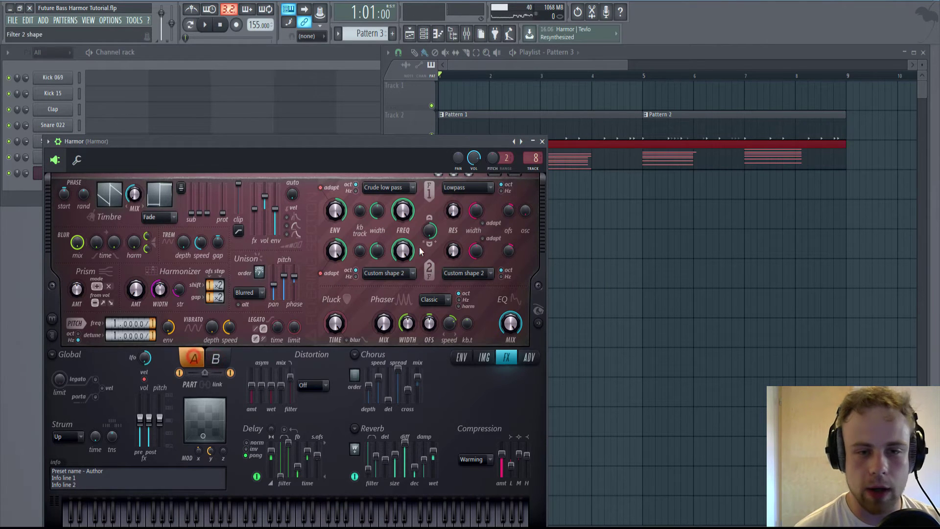
right_click(210, 451)
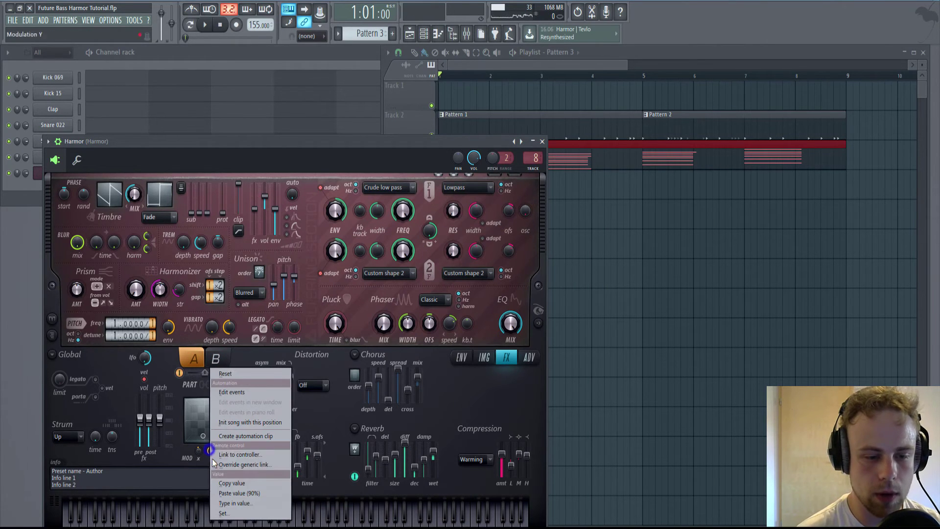
left_click(252, 435)
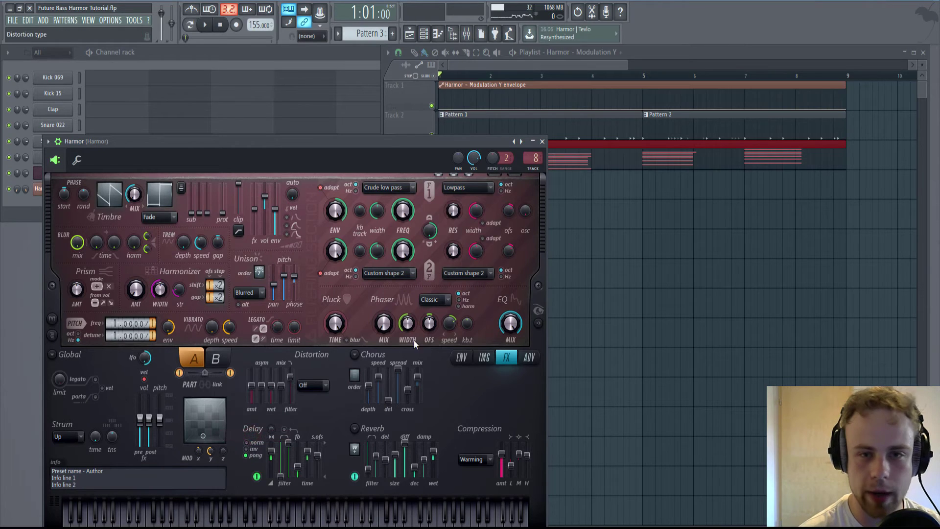
right_click(413, 214)
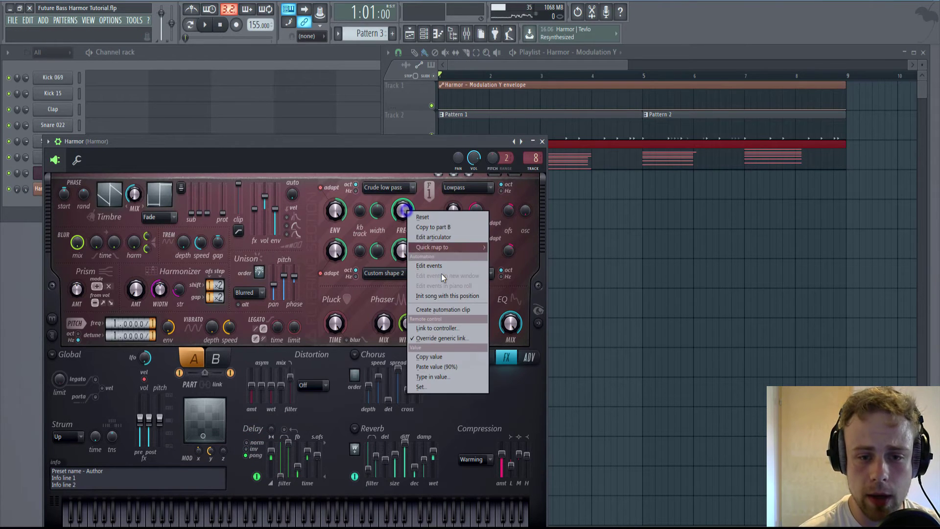
left_click(445, 311)
left_click(217, 359)
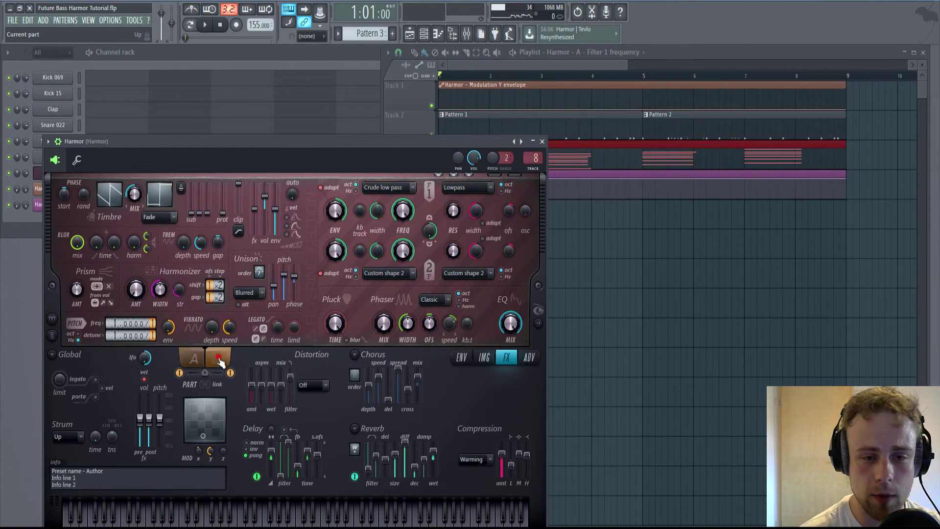
right_click(409, 213)
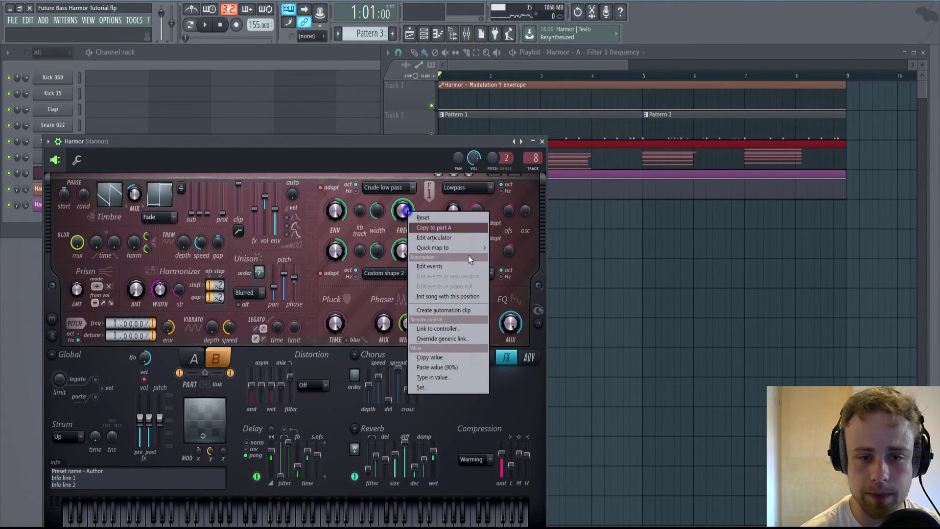
left_click(450, 309)
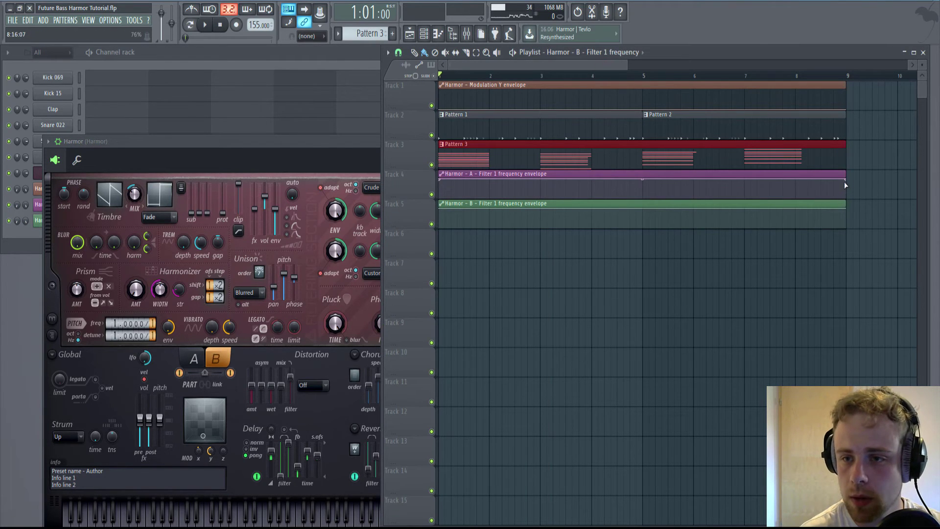
- Shorten both filter clips to end at bar 3 and start part B's envelope at the bottom
left_click_drag(843, 182, 543, 176)
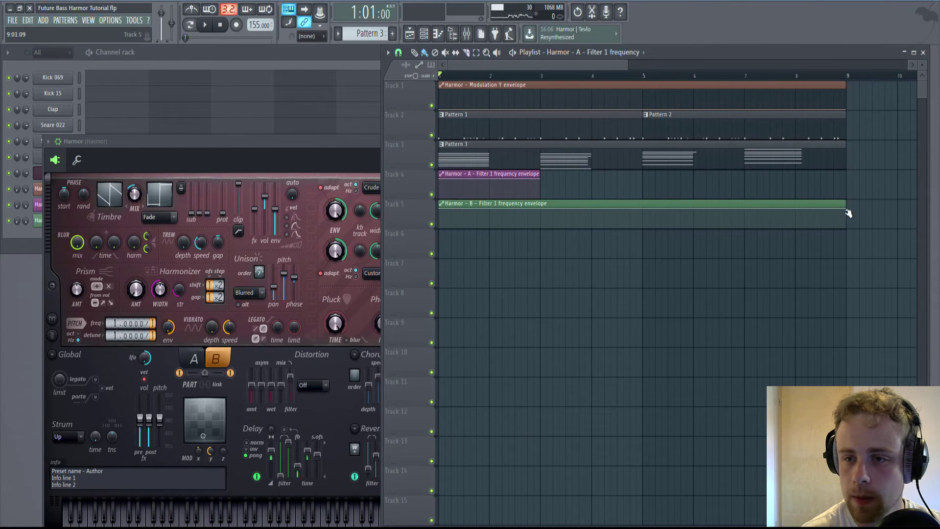
left_click_drag(848, 213, 540, 205)
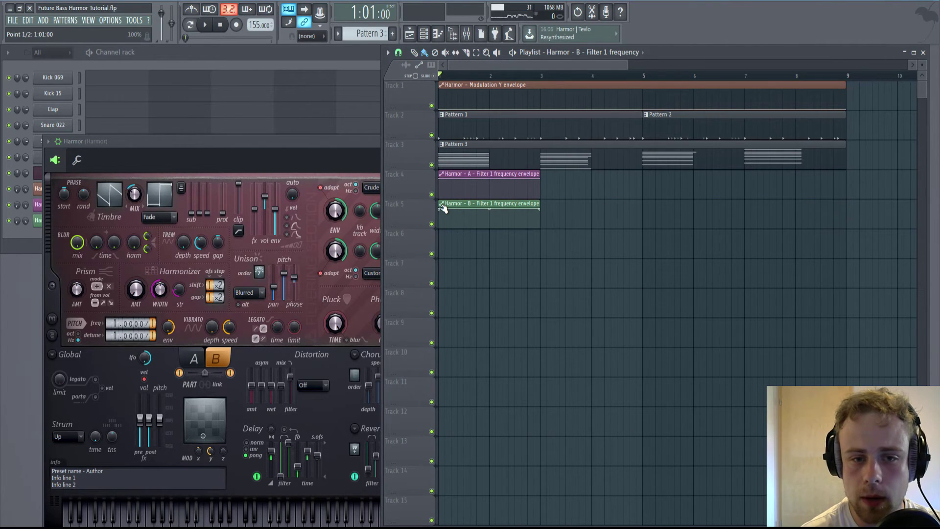
left_click_drag(441, 212, 440, 226)
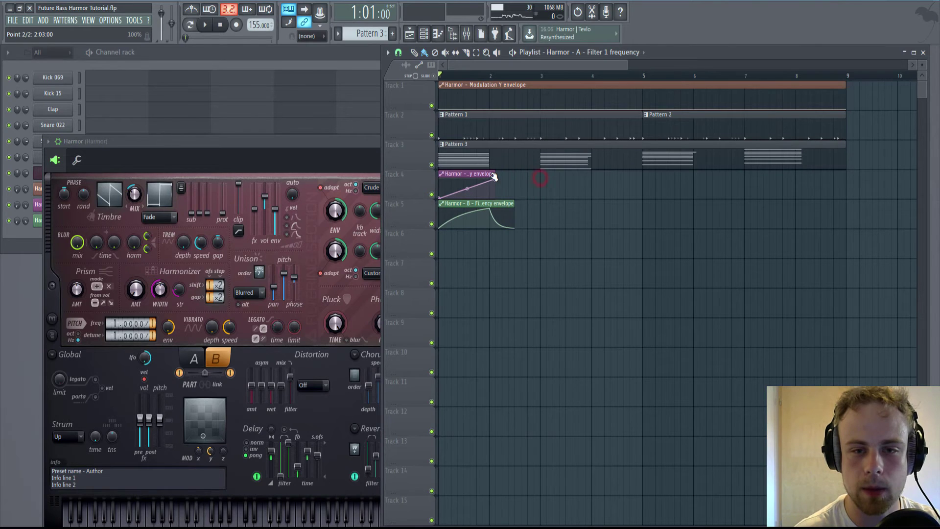
- Lengthen the part A filter clip and curve its envelope into a quick rise and decay
key("space")
left_click_drag(497, 177, 519, 177)
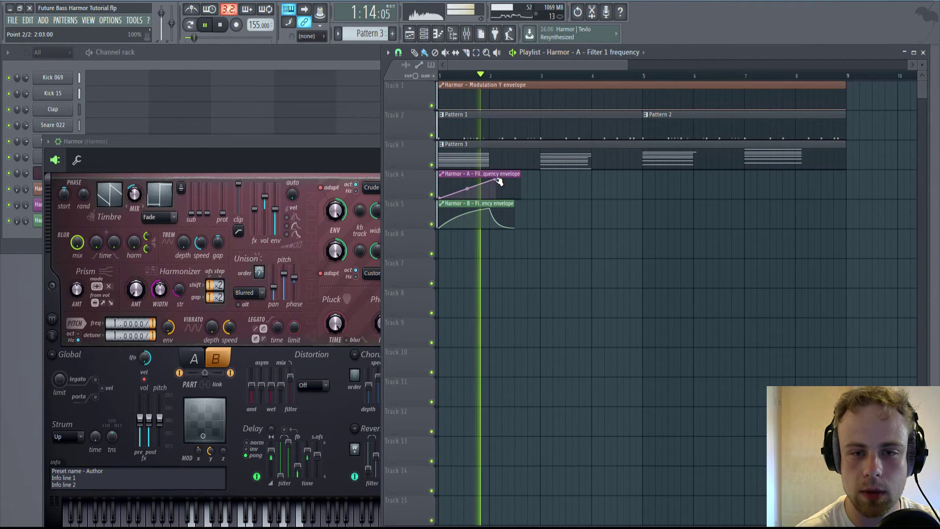
right_click(495, 186)
left_click(496, 186)
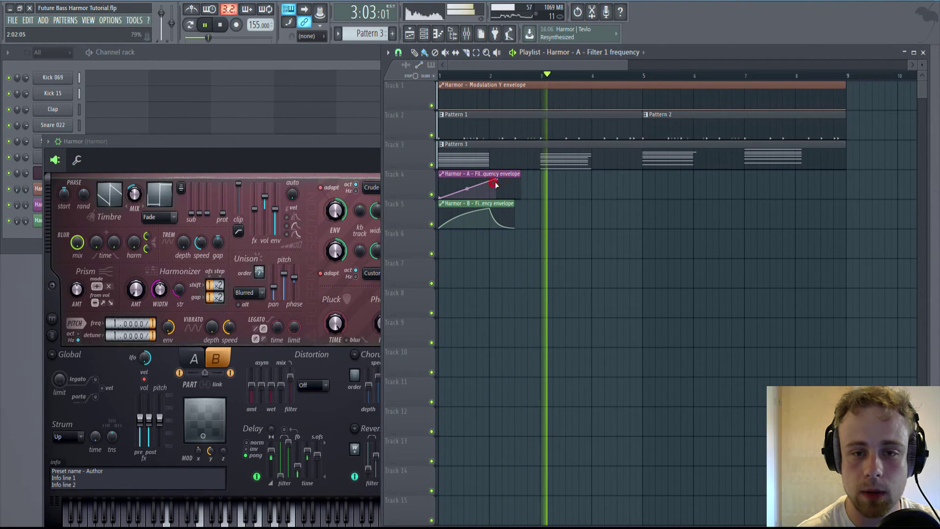
left_click_drag(496, 184, 506, 197)
right_click(503, 188)
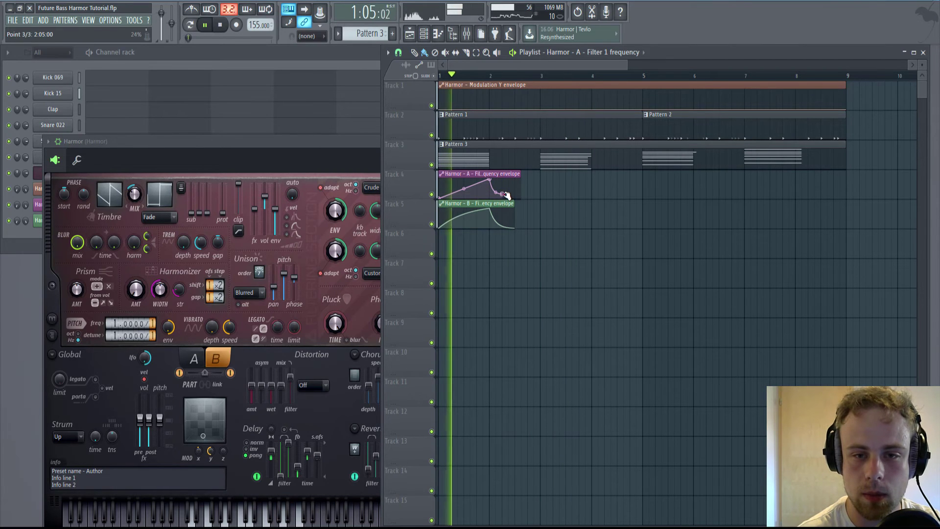
key("space")
left_click(361, 149)
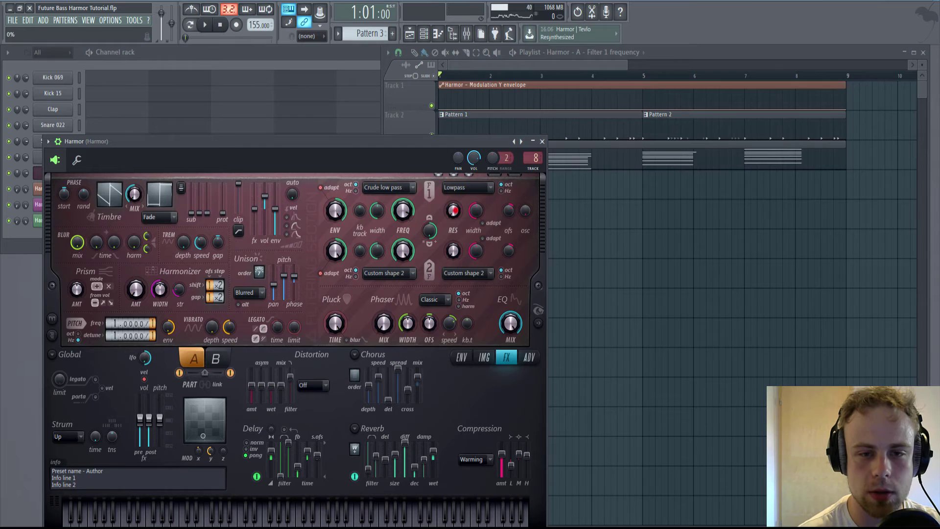
- Raise filter 1 resonance to 33% while auditioning the chords
key("space")
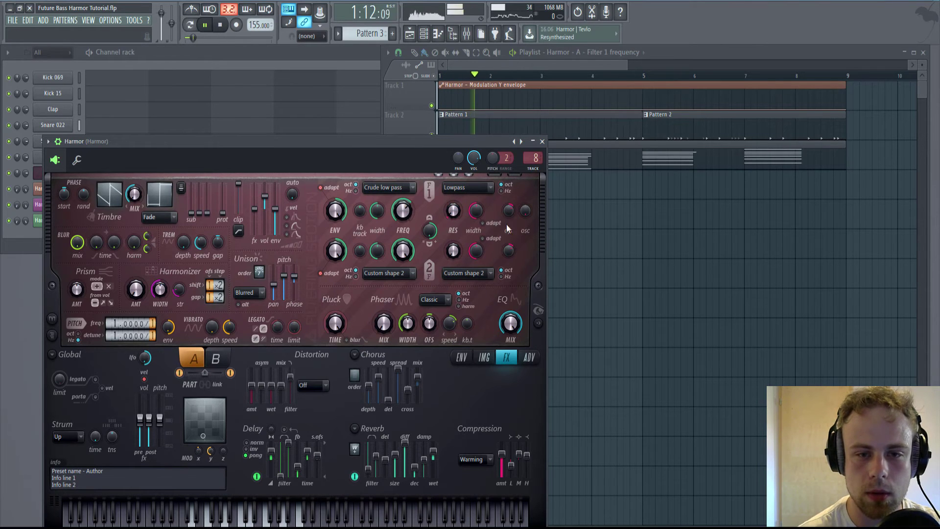
key("space")
key("space")
left_click_drag(457, 213, 456, 202)
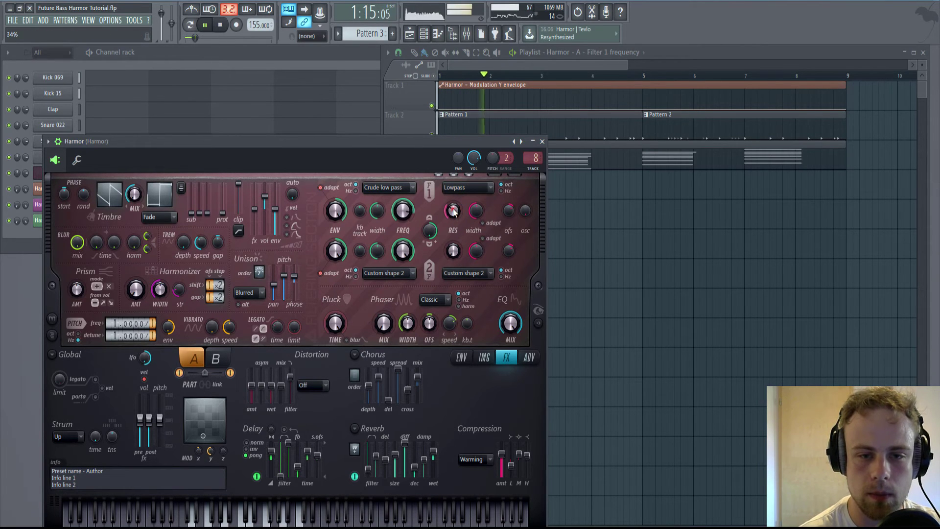
key("space")
key("space")
key("space")
key("space")
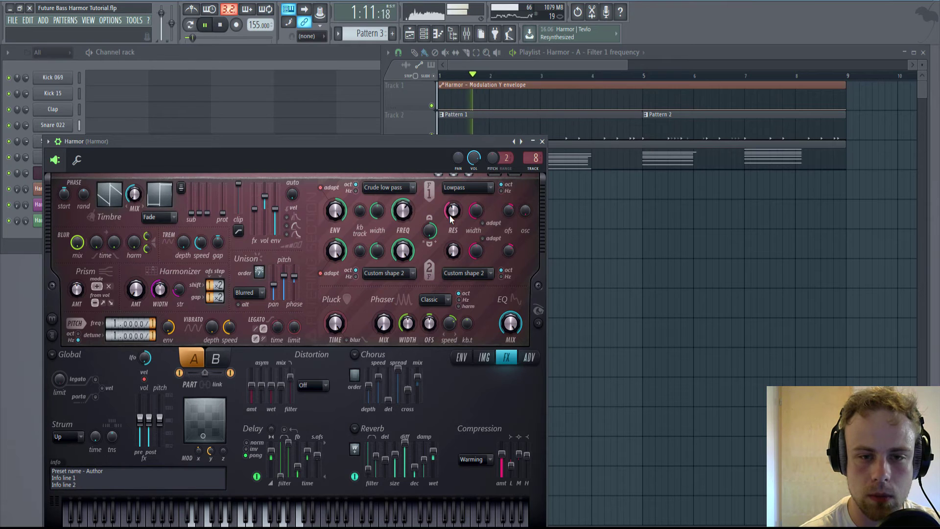
key("space")
left_click(450, 218)
- Audition the portamento glide on part B, then switch back to part A
key("space")
left_click(216, 358)
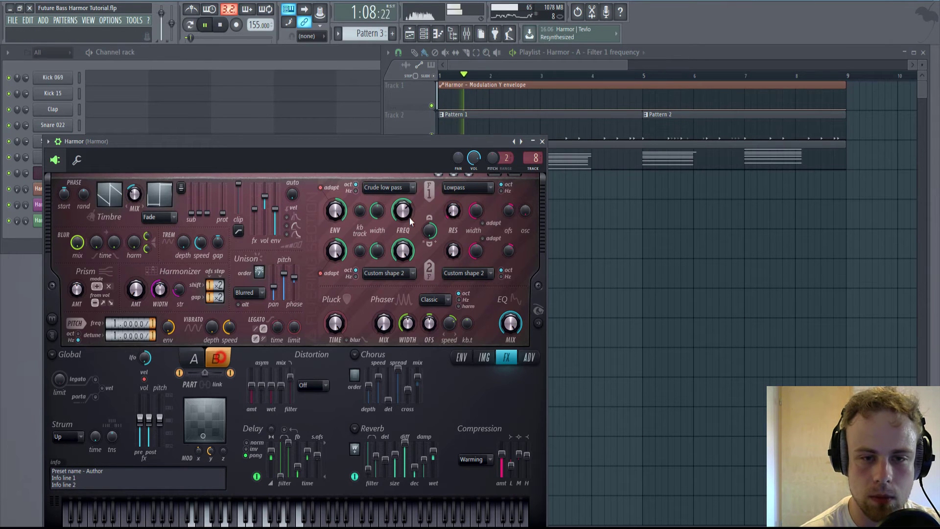
key("space")
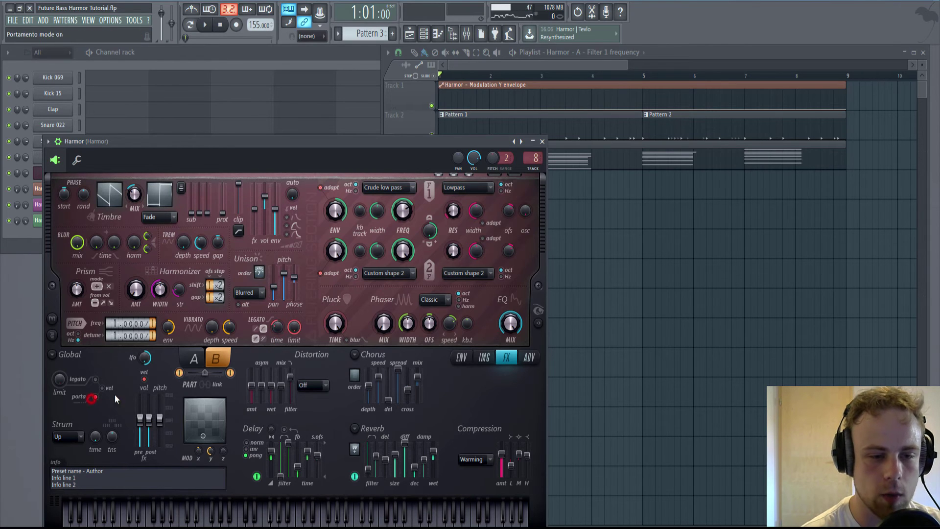
key("space")
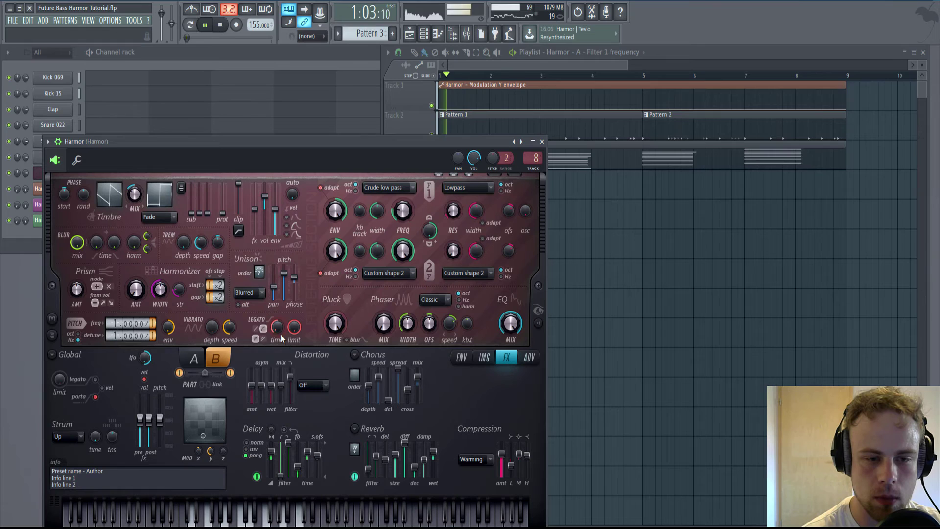
key("space")
left_click(194, 358)
key("space")
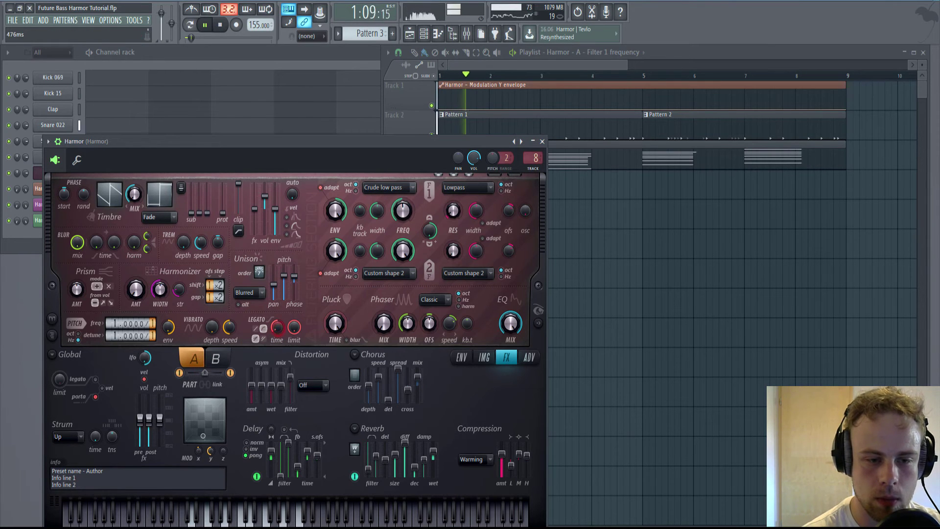
key("space")
key("space")
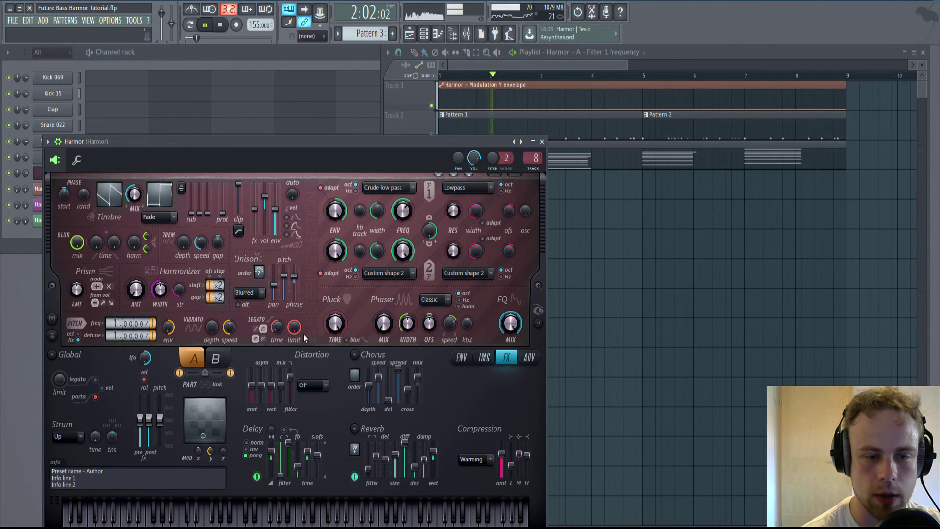
key("space")
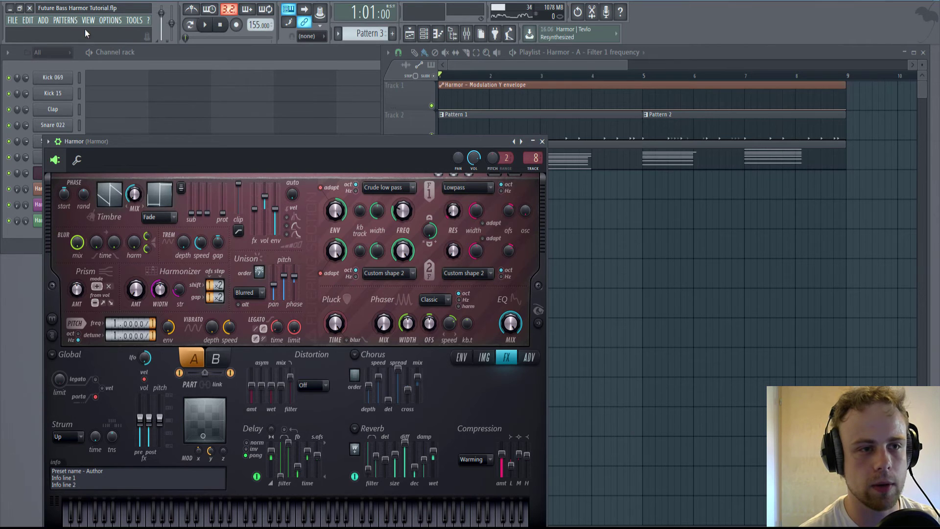
- Show the spectral display in Harmor's visual feedback panel and watch it during playback
key("space")
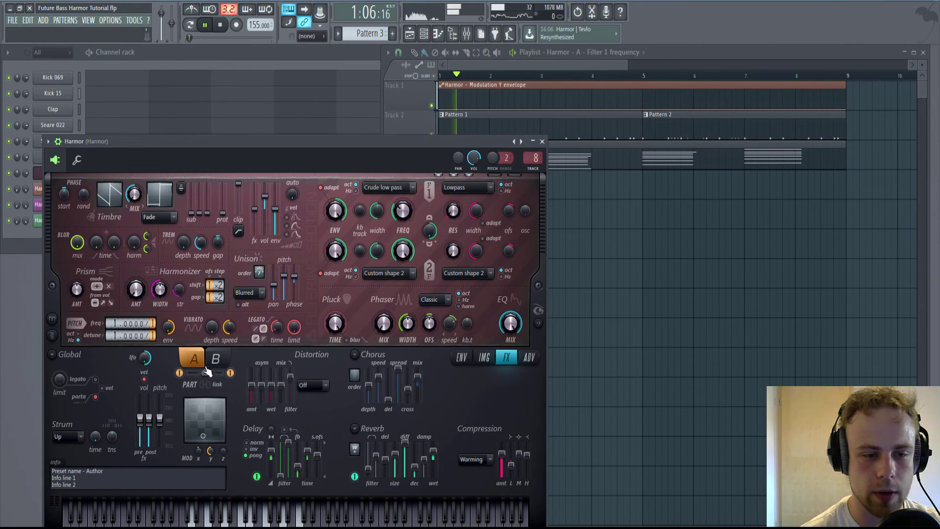
left_click(538, 326)
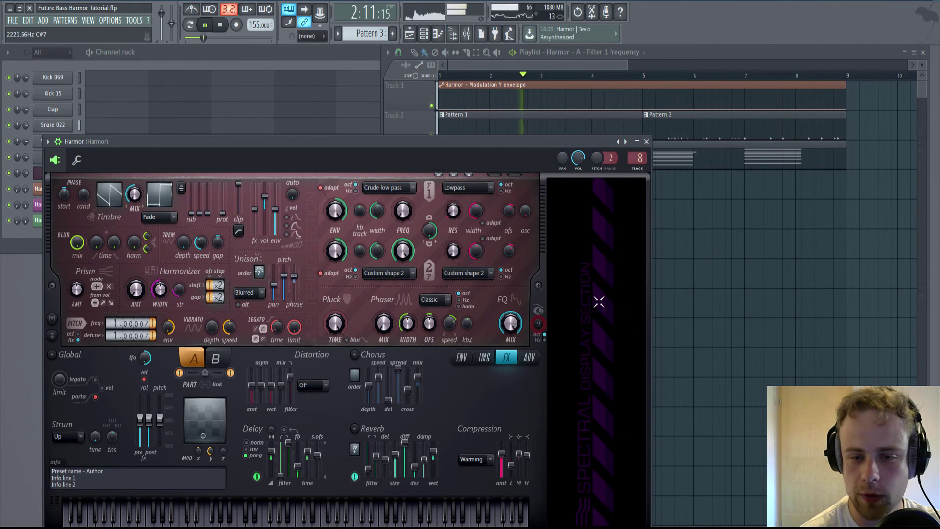
key("space")
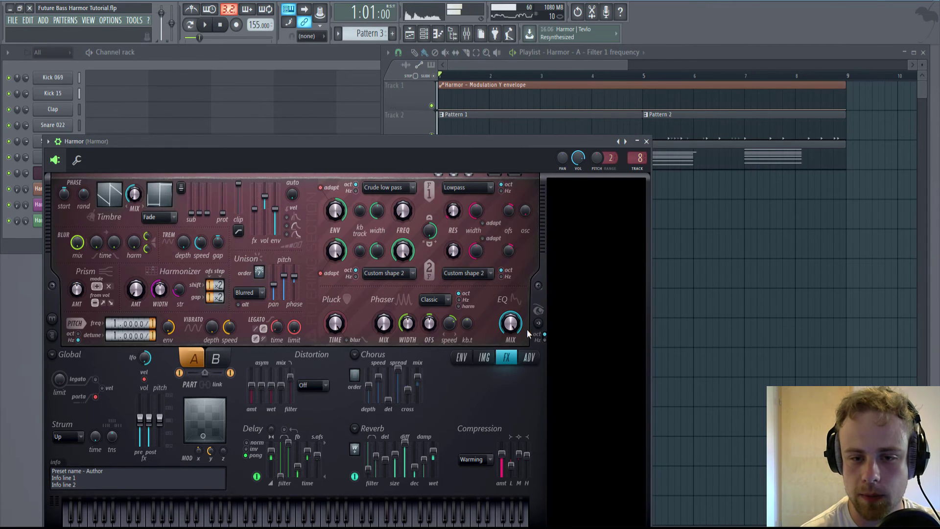
left_click(539, 325)
key("space")
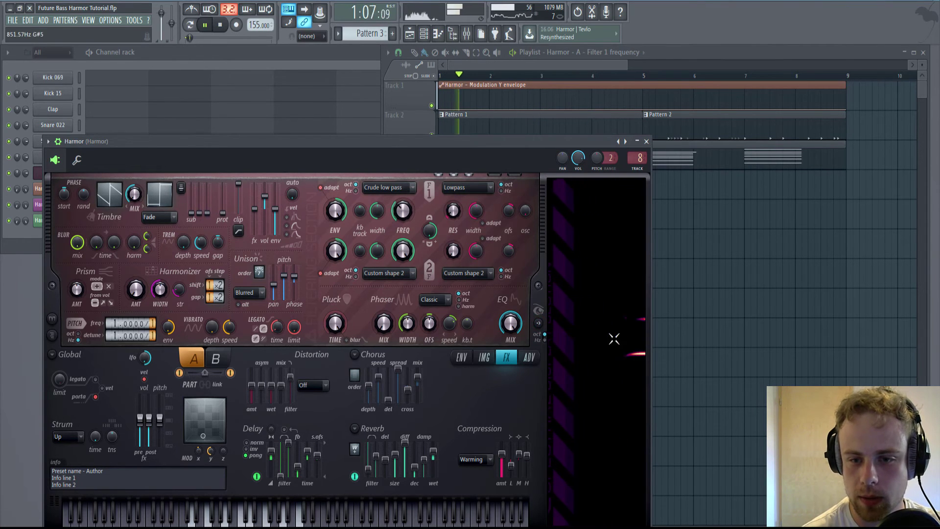
key("space")
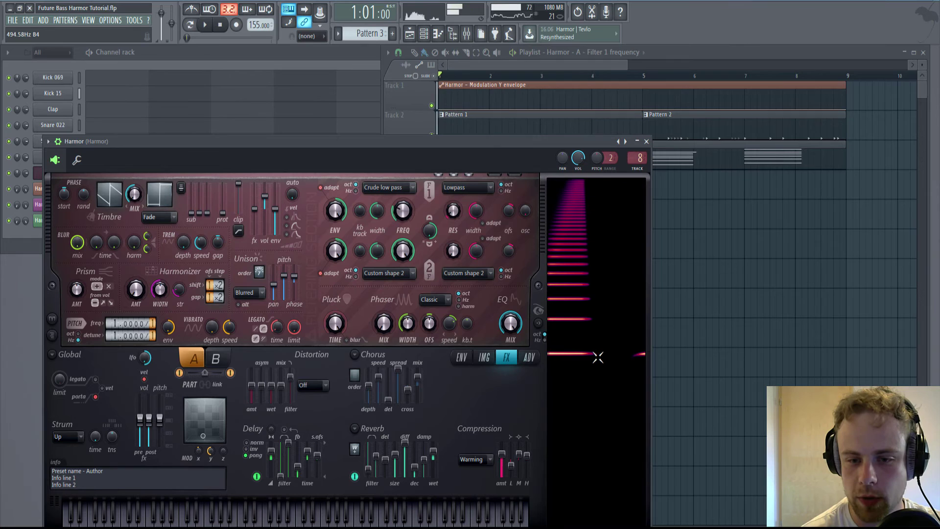
key("space")
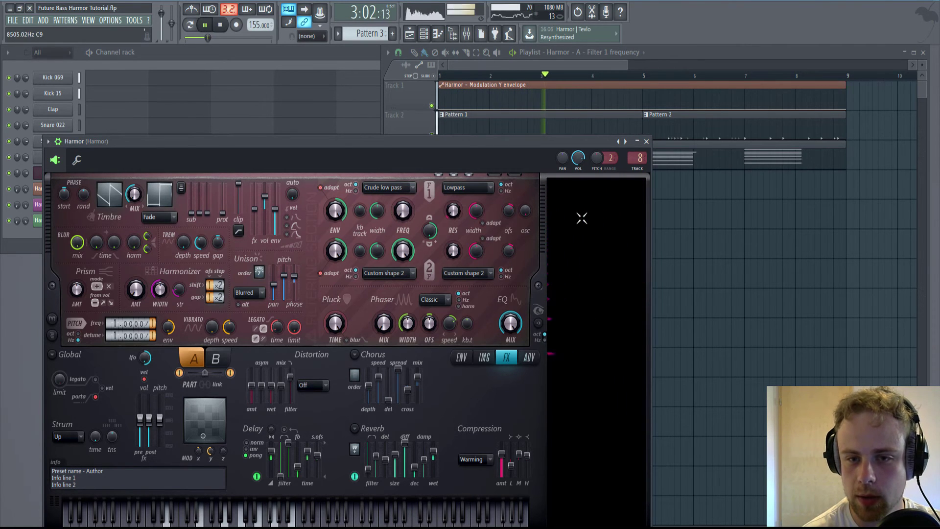
- Move the Harmor window up and left and bring the playlist to the front
left_click_drag(561, 141, 496, 103)
key("space")
left_click(575, 60)
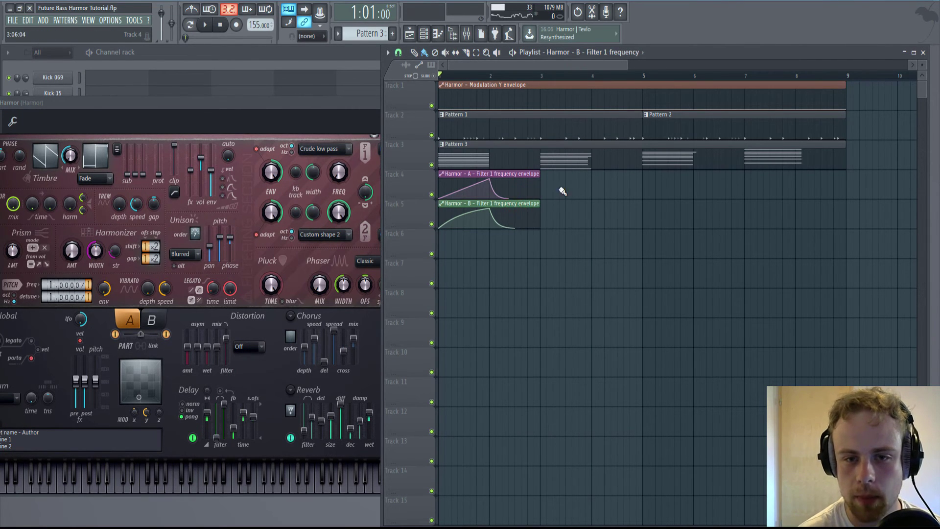
- Select the Track 4 and 5 filter envelope clips and duplicate them with Ctrl+B to fill bars 1–9
left_click_drag(520, 208, 489, 221)
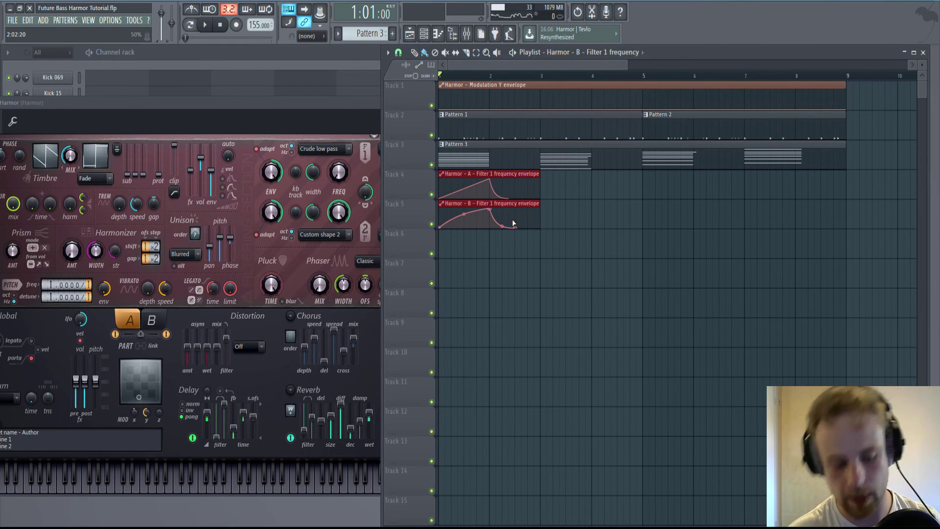
key("ctrl+b")
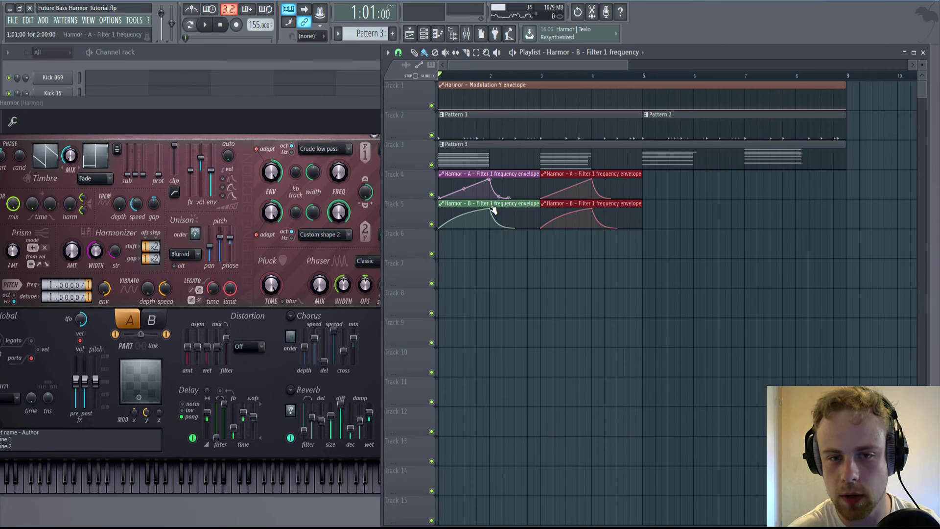
key("ctrl+b")
key("ctrl+b")
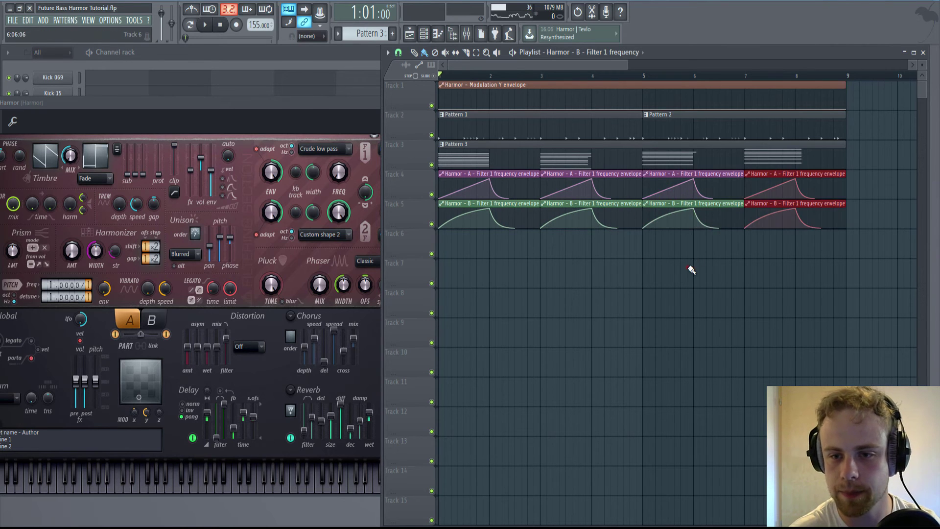
left_click(687, 268)
key("space")
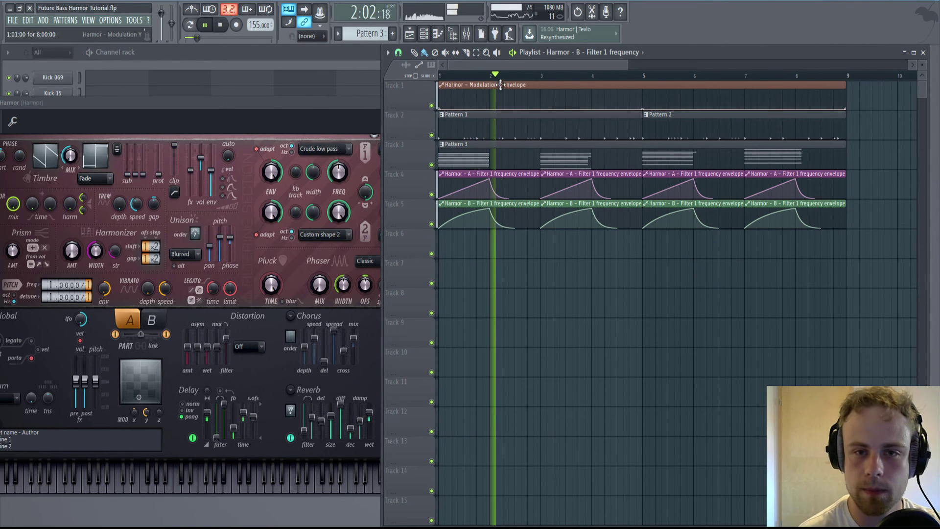
- Move the Modulation Y clip to Track 7 and check which parameters the Track 4 and 5 clips control
left_click_drag(481, 95, 481, 274)
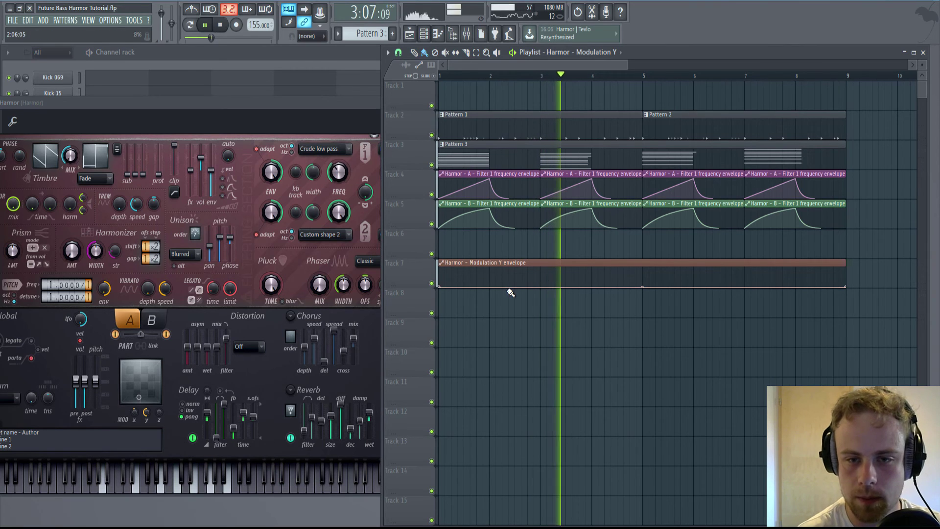
left_click(566, 214)
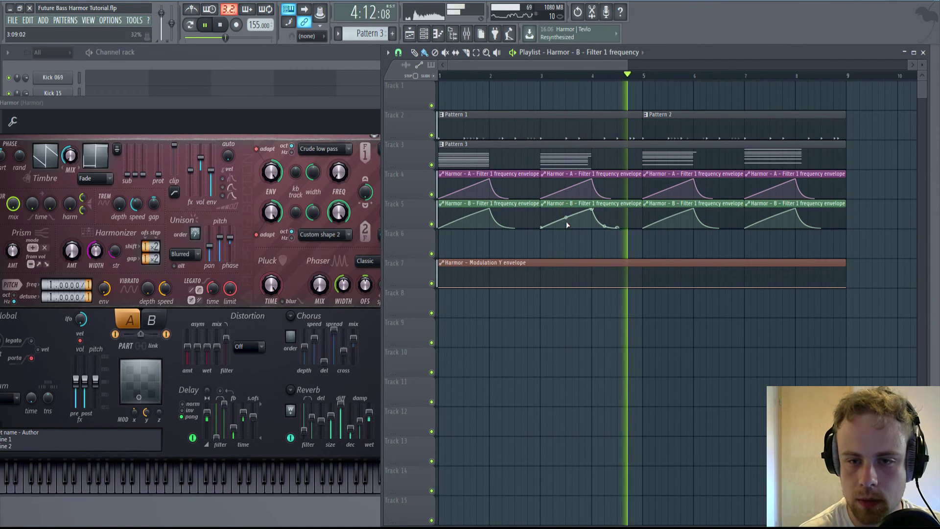
left_click(570, 195)
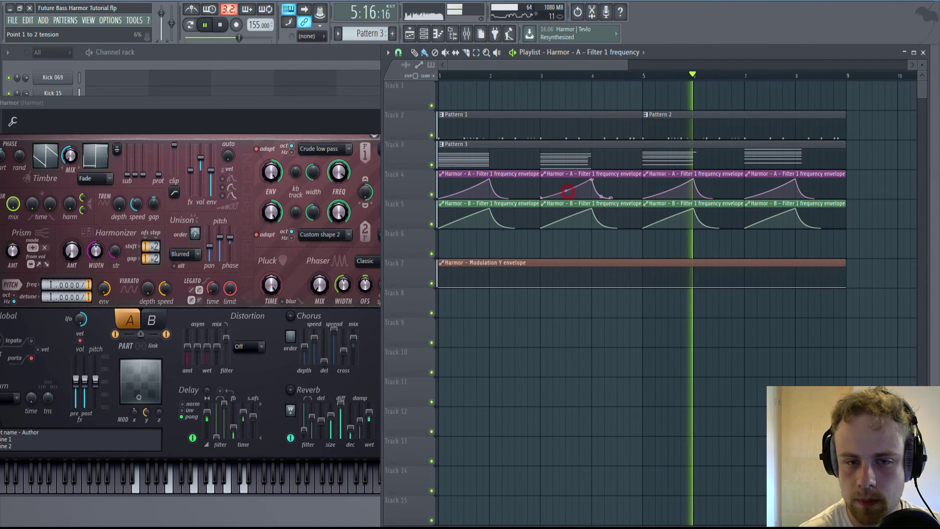
- Check Harmor's part B, then delete an accidentally painted filter envelope clip from the playlist
left_click(212, 292)
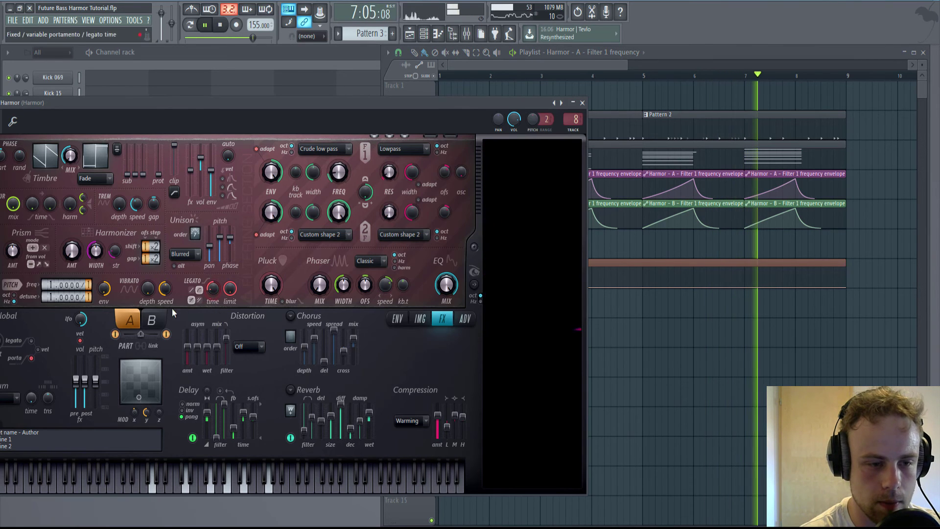
left_click(153, 319)
left_click(211, 291)
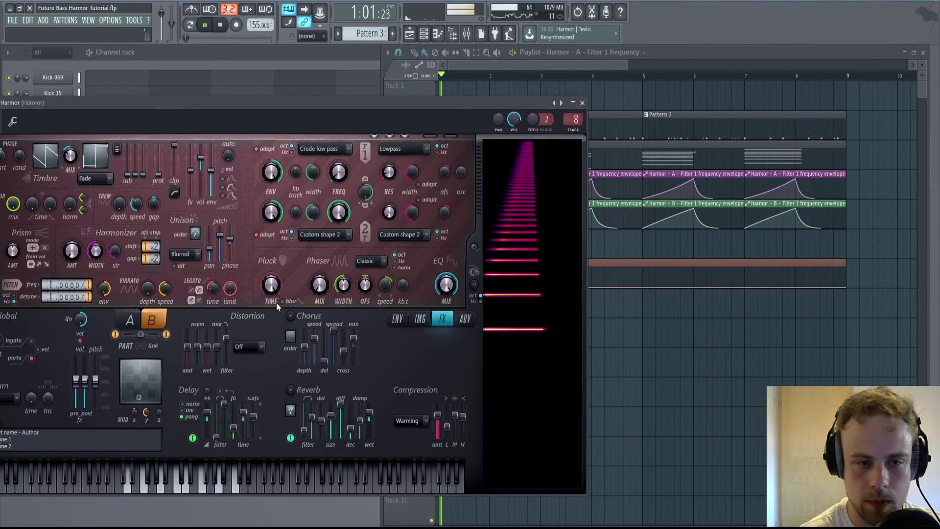
left_click(625, 316)
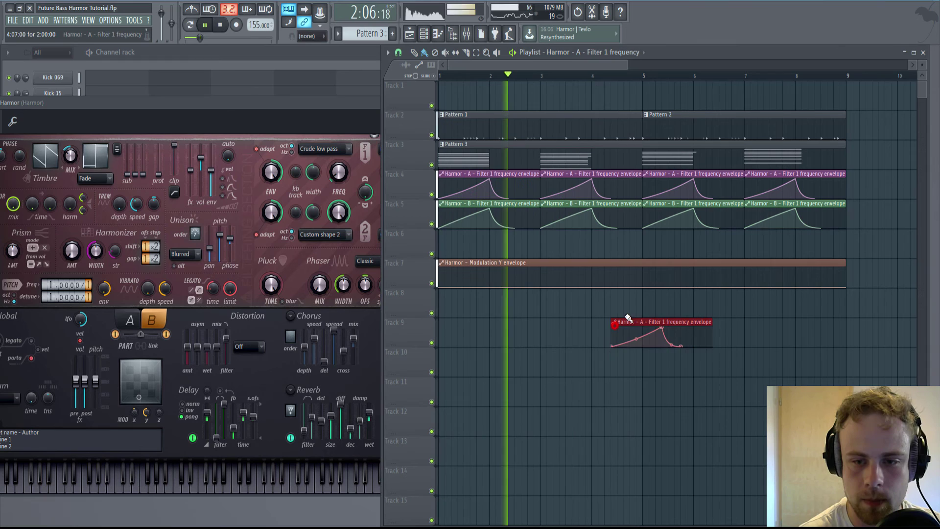
right_click(625, 316)
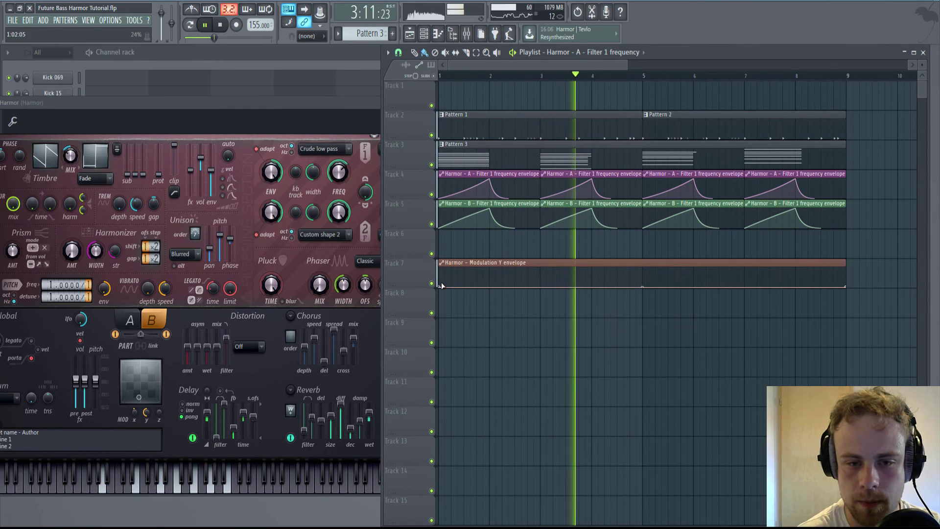
key("space")
- Raise and add points on the Modulation Y envelope, then delete the Modulation Y clips
left_click_drag(439, 287, 440, 282)
key("space")
right_click(492, 279)
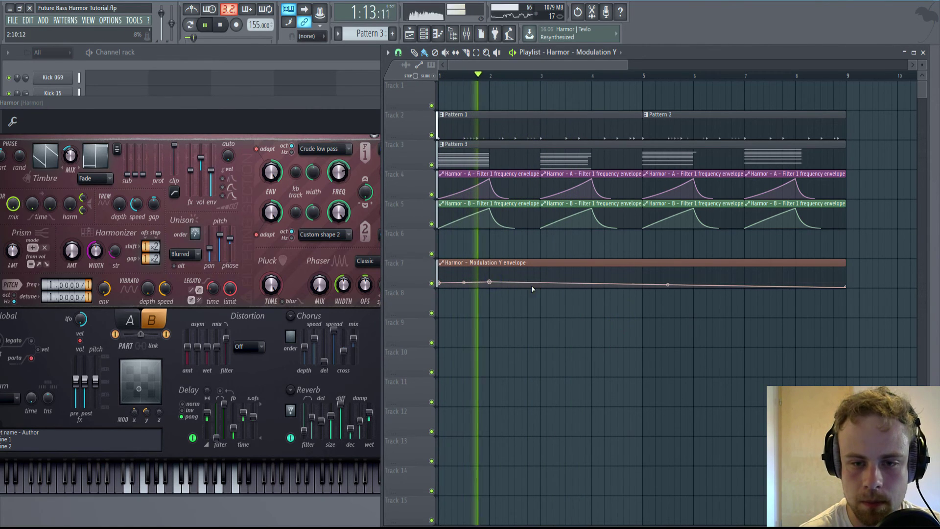
right_click(545, 289)
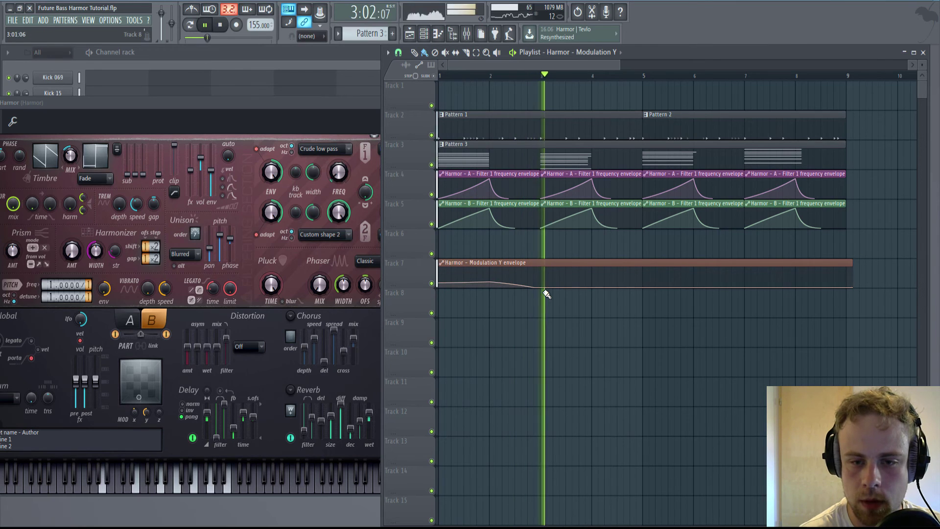
key("space")
left_click(544, 294)
right_click(559, 293)
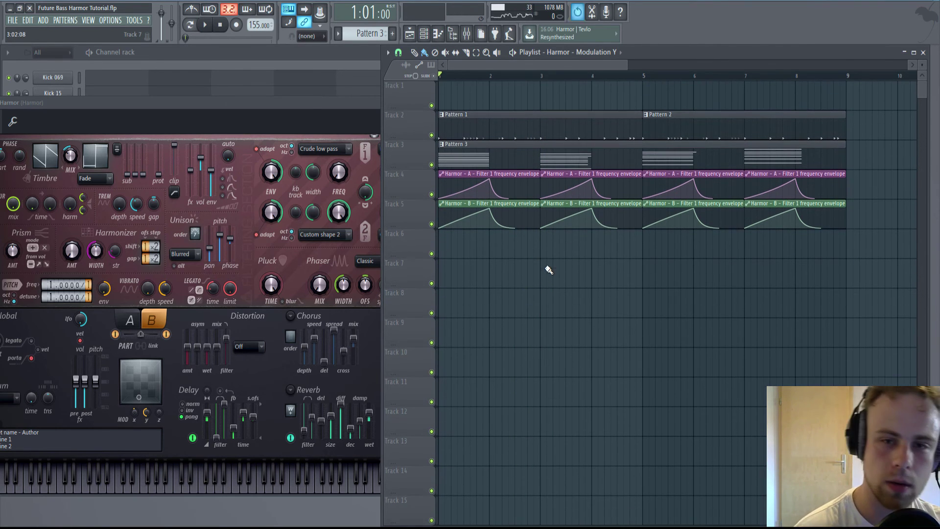
- Create a new Modulation Y automation clip on Track 7 with an early envelope peak
left_click(265, 118)
right_click(148, 411)
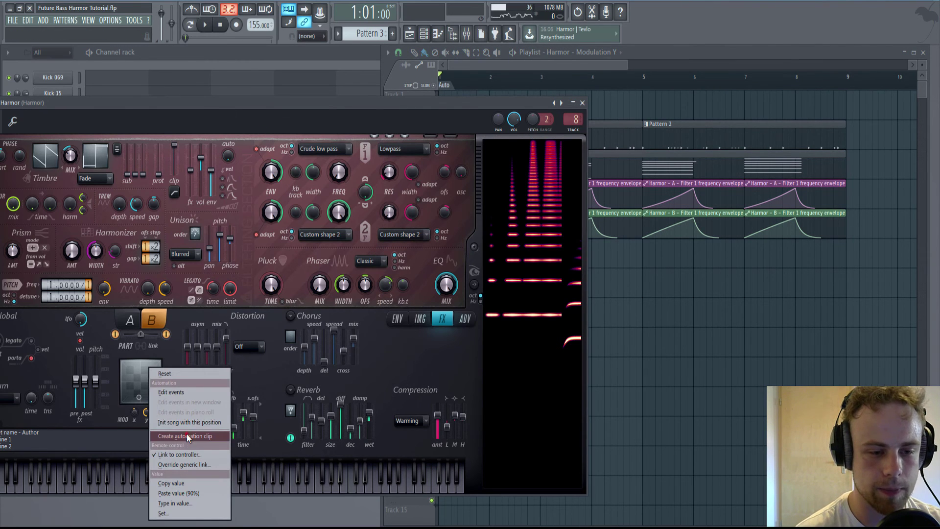
left_click(188, 436)
left_click_drag(629, 94, 492, 290)
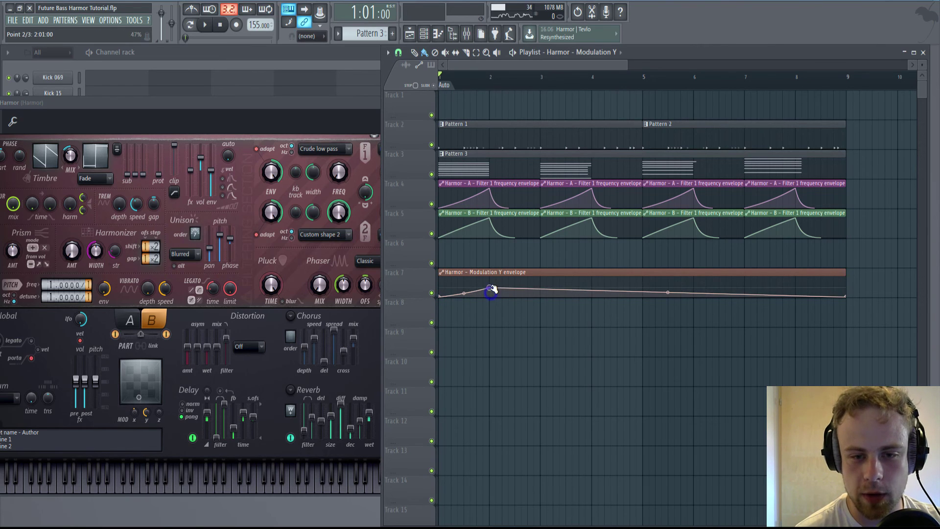
left_click(444, 300)
right_click(443, 310)
right_click(453, 304)
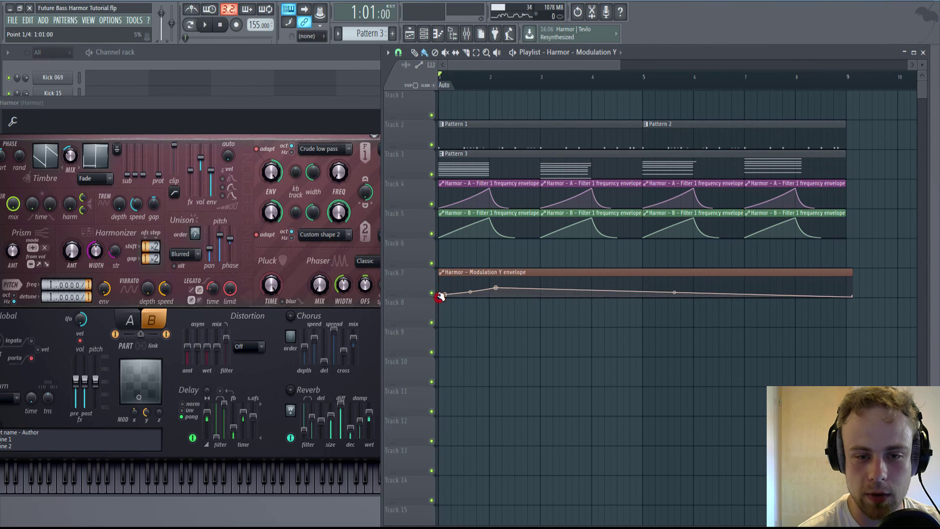
- Move the second point to bar 2, drop the bar-4 point to baseline, and add one near bar 5
key("space")
left_click_drag(441, 297, 540, 285)
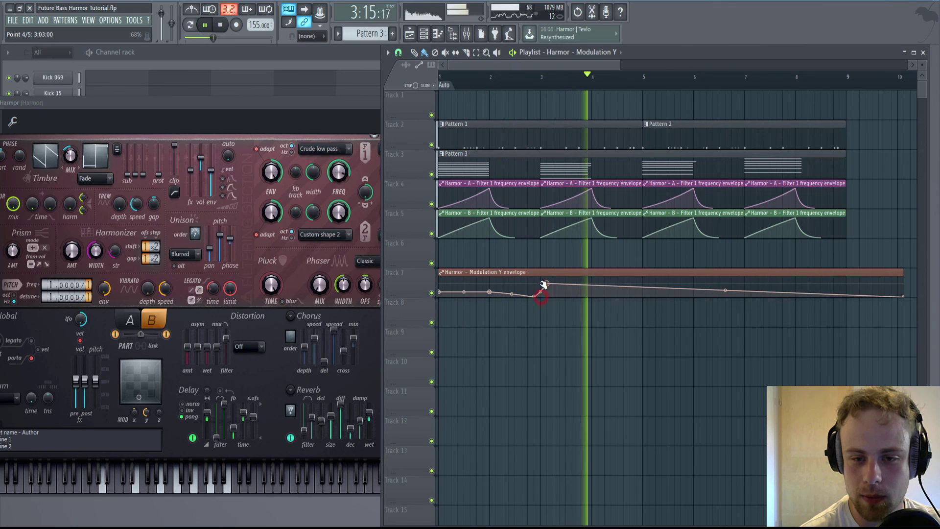
right_click(592, 286)
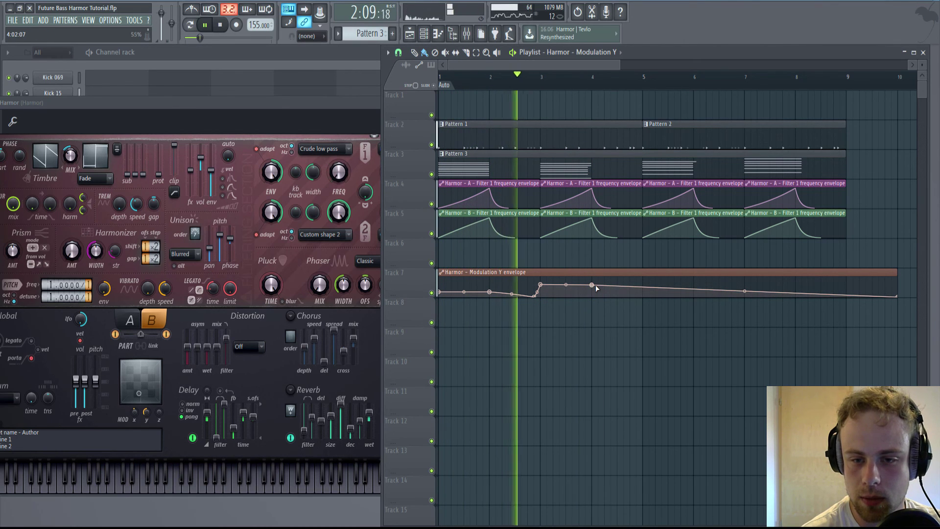
left_click_drag(592, 286, 645, 288)
right_click(640, 286)
key("space")
key("space")
- Add raised and baseline points around bars 6 to 8 to form stepped plateaus
right_click(695, 289)
right_click(697, 294)
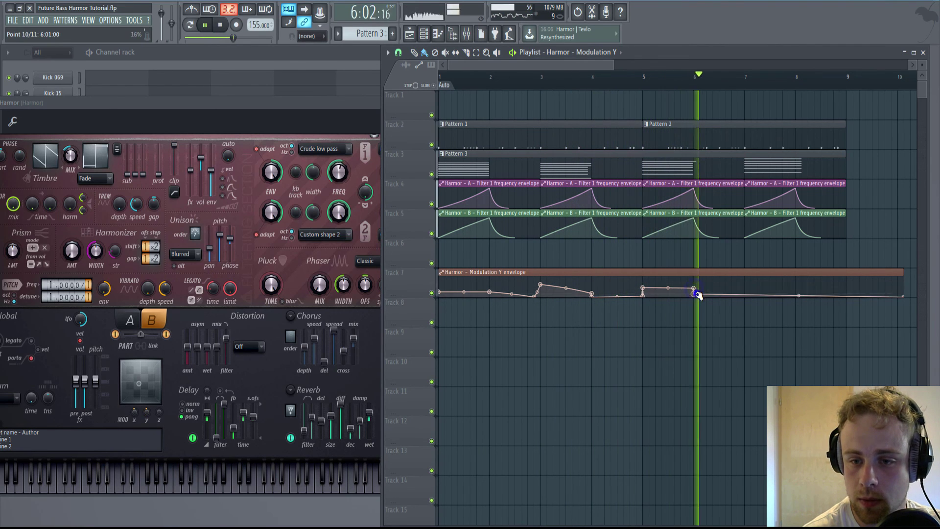
right_click(744, 290)
right_click(745, 295)
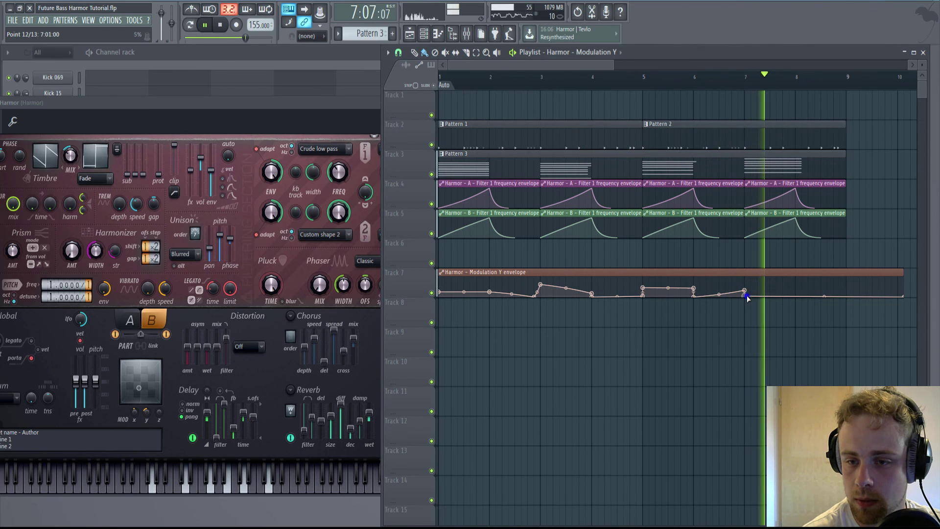
left_click_drag(745, 295, 770, 290)
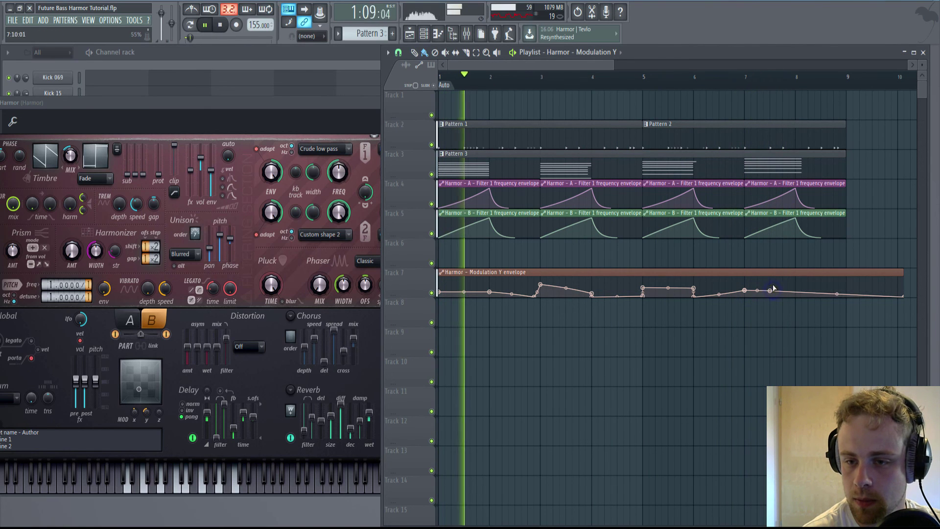
right_click(770, 281)
right_click(796, 281)
- Add a baseline point at bar 8, clear stray Track 8 clips, and shorten the clip to bar 9
right_click(797, 282)
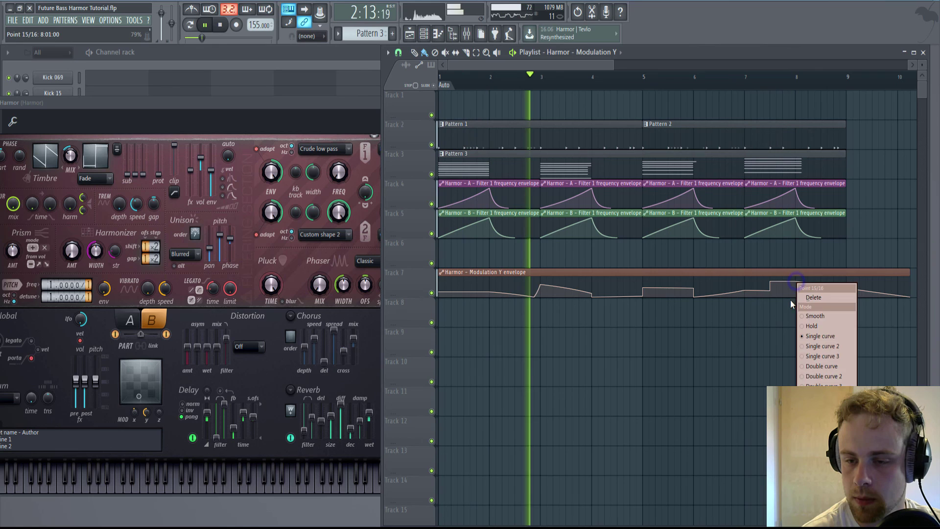
left_click(792, 301)
right_click(776, 327)
right_click(796, 300)
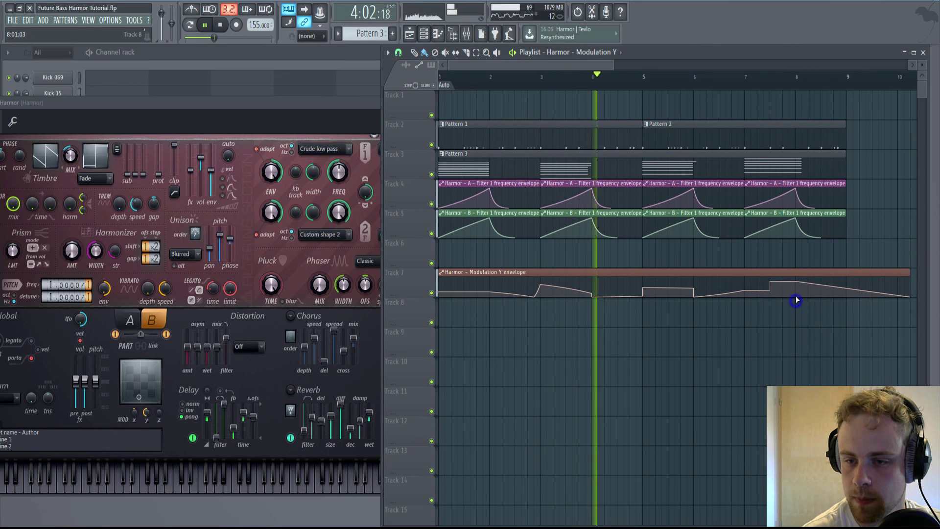
right_click(795, 296)
left_click_drag(909, 297, 848, 310)
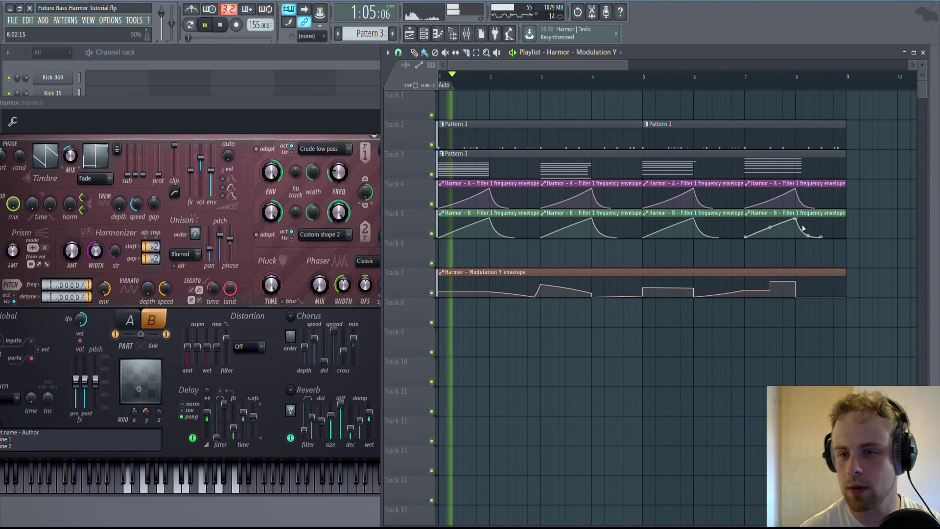
- Make the last Track 5 filter envelope curve steeper, then replay from 7:13 to check it
left_click(788, 80)
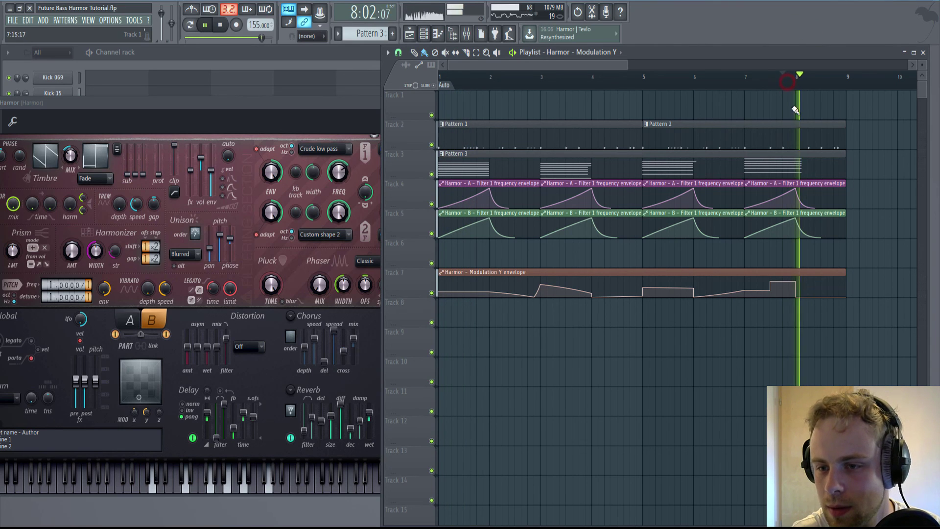
key("space")
key("space")
key("space")
left_click_drag(807, 233, 808, 238)
key("space")
key("space")
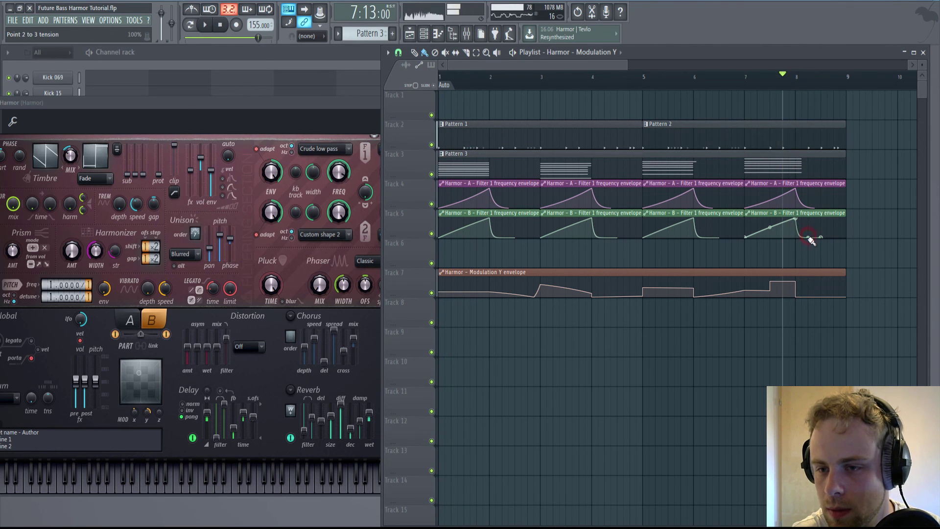
key("space")
key("space")
key("space")
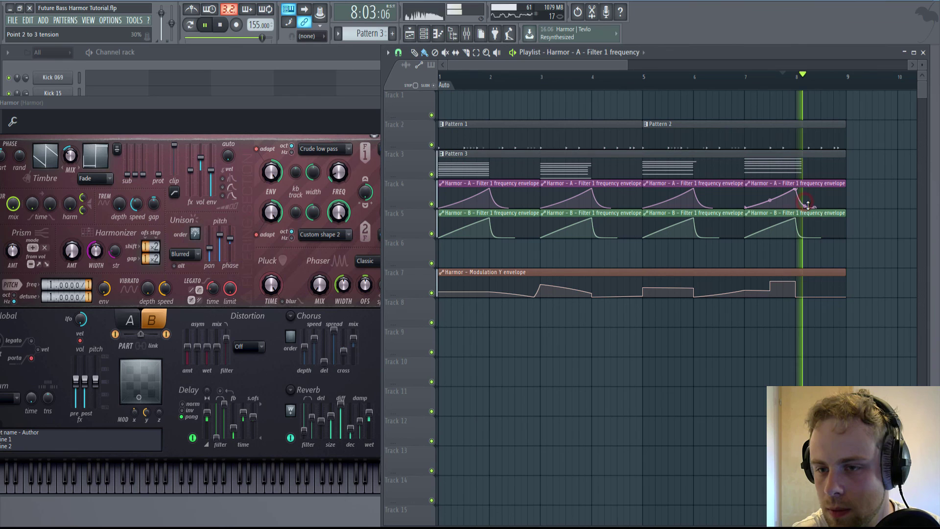
key("space")
key("space")
key("space")
key("space")
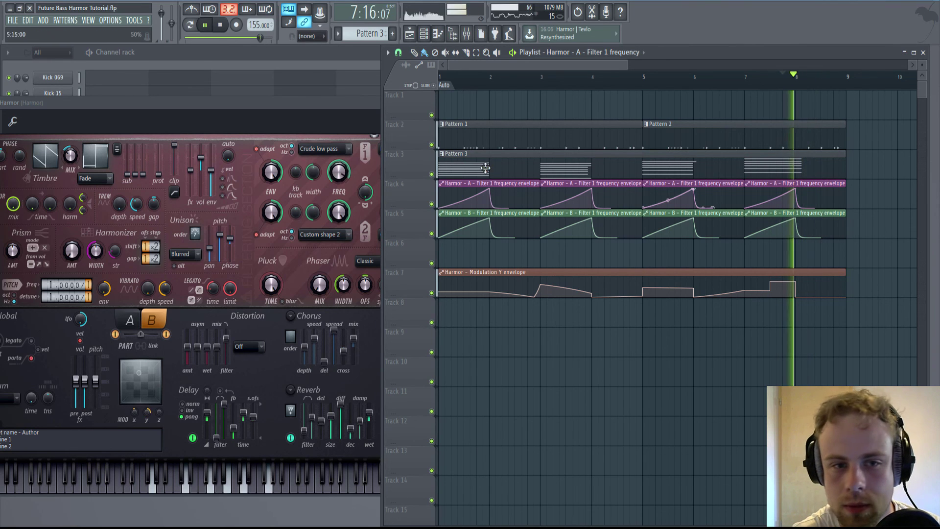
- Straighten the curve of Track 4's last clip, retune Track 5's tension, and replay from 7:13
key("space")
key("space")
key("space")
key("space")
left_click(805, 207)
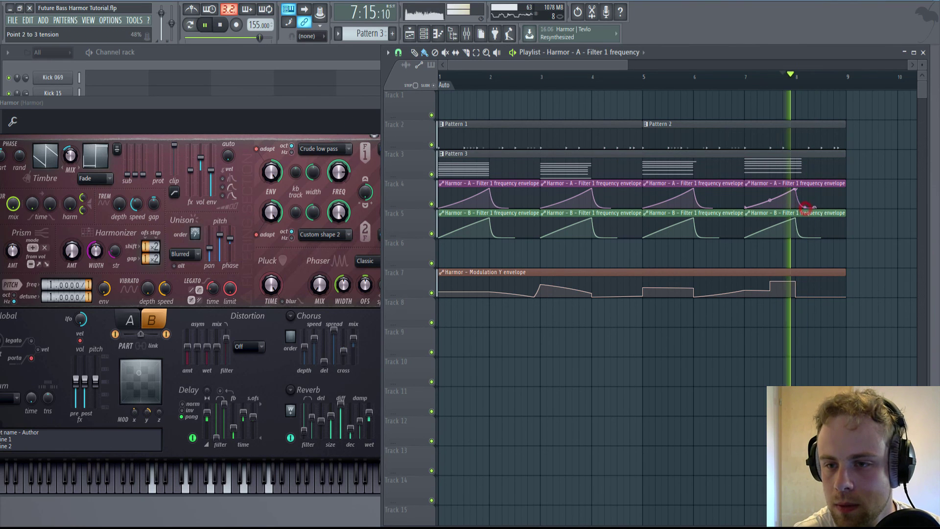
left_click_drag(805, 207, 809, 222)
key("space")
left_click(809, 237)
key("space")
key("space")
key("space")
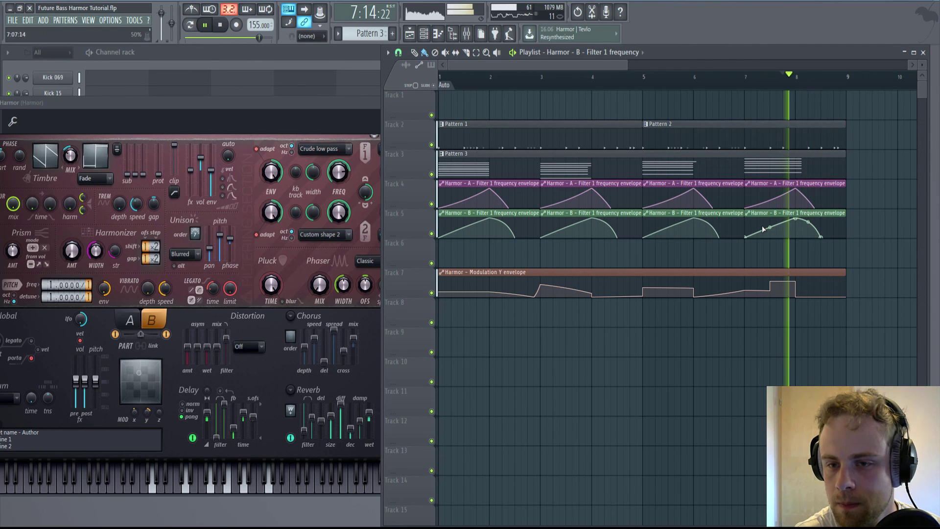
- Bring Harmor to the front and adjust its filter resonance amount as playback restarts
left_click(370, 114)
key("space")
key("space")
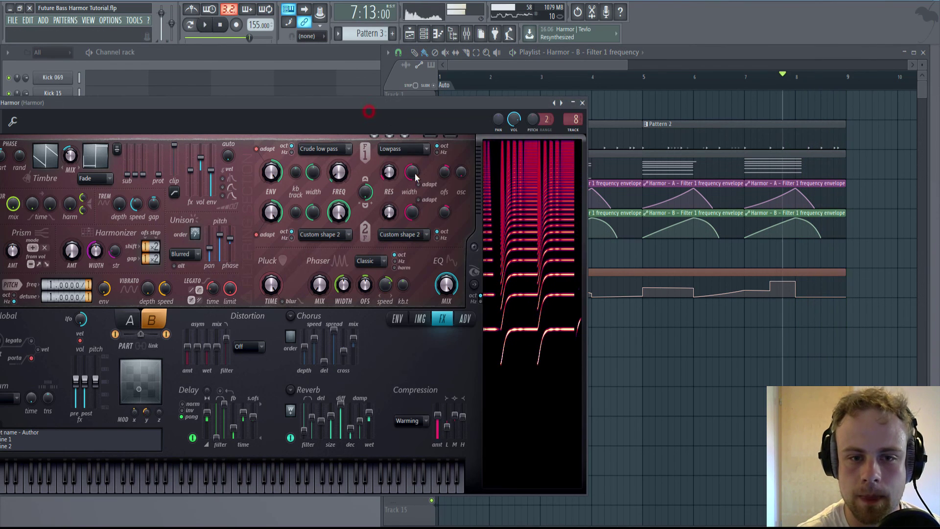
left_click_drag(389, 171, 357, 231)
key("space")
key("space")
- Switch Harmor to editing part A and move its window further right
left_click(124, 311)
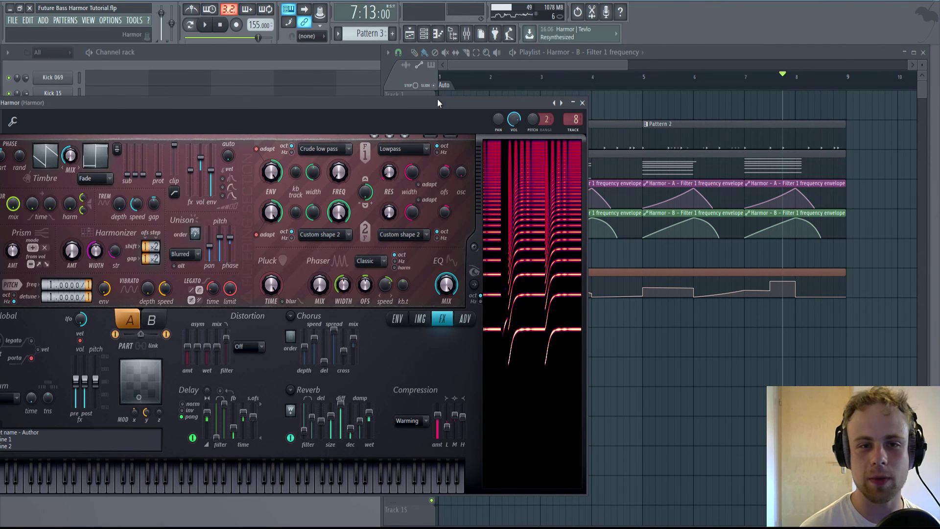
left_click(424, 94)
left_click_drag(342, 105, 409, 106)
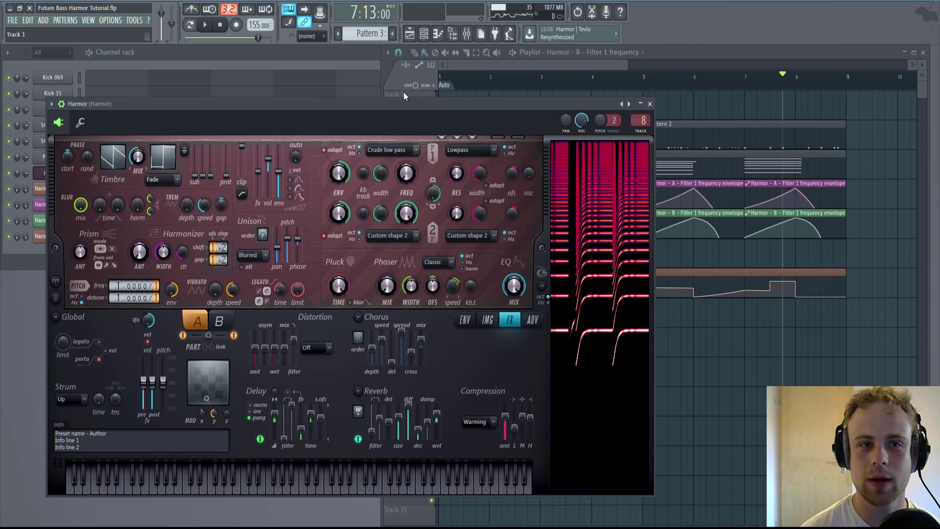